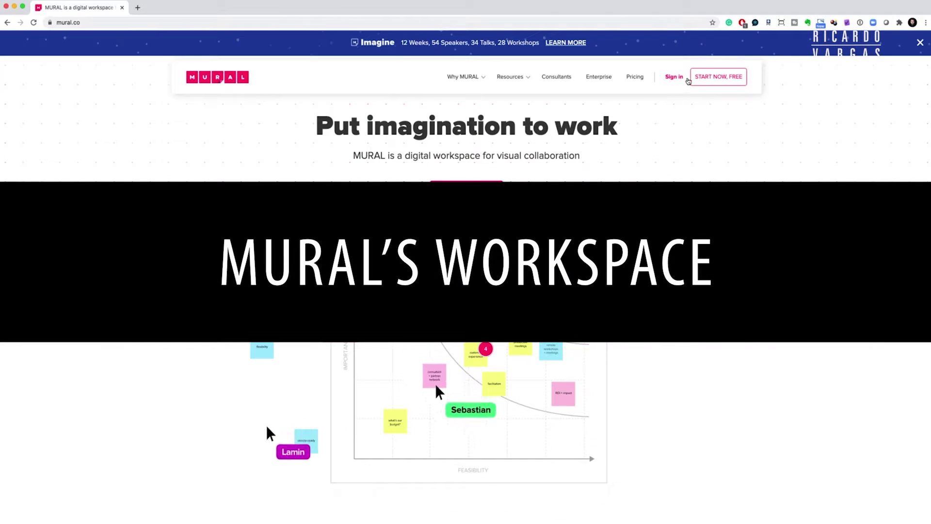
Sign in to MURAL and open the private room Youtube Tutorial
left_click(672, 79)
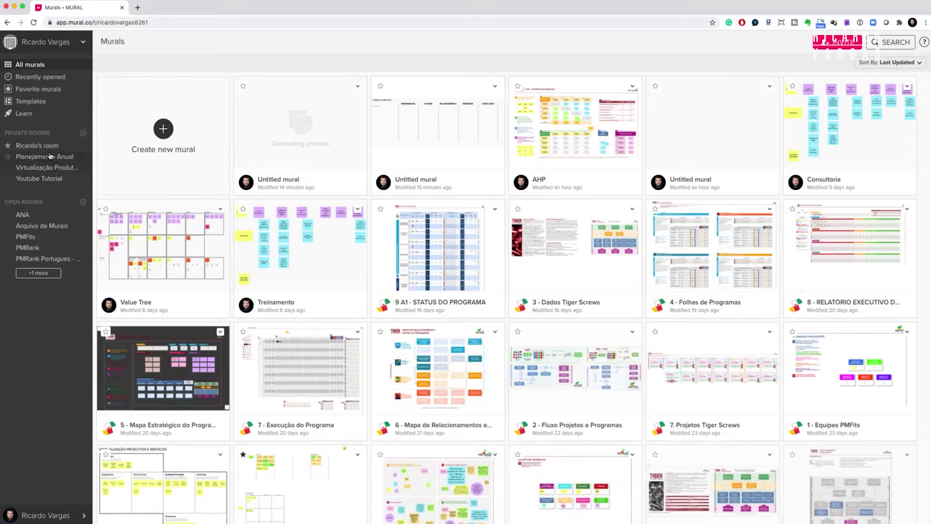
left_click(55, 179)
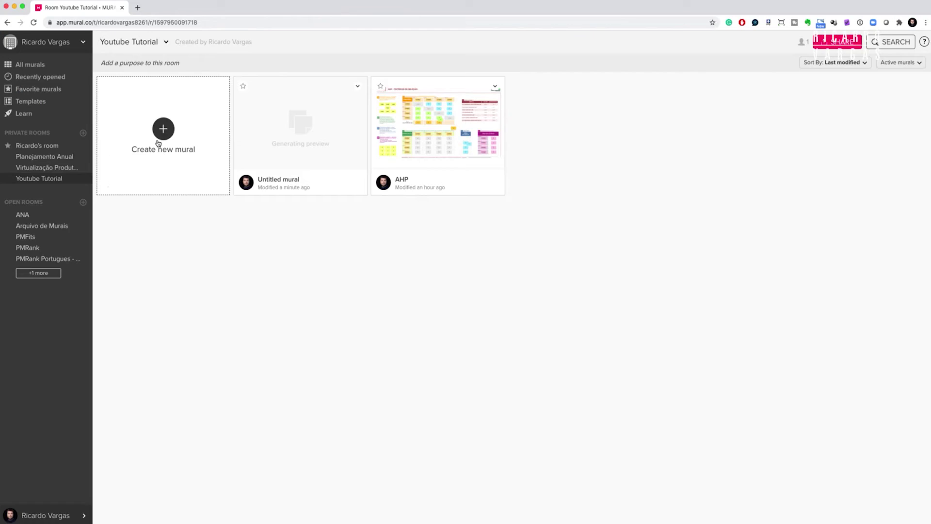
Browse the Icebreaker, Evaluate and Agile categories, search templates for "KA", and create a mural from the Weekly Kanban and Retrospective template
left_click(158, 143)
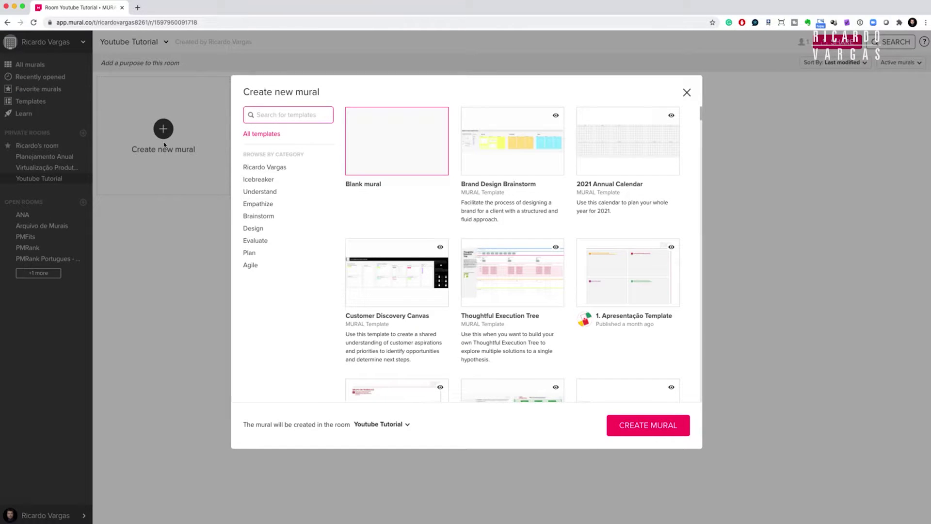
left_click(262, 182)
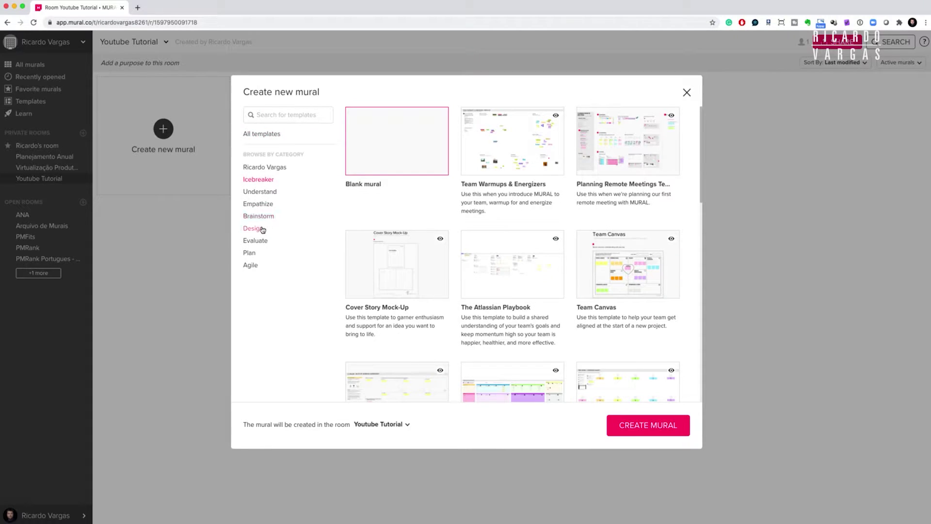
left_click(263, 243)
left_click(251, 269)
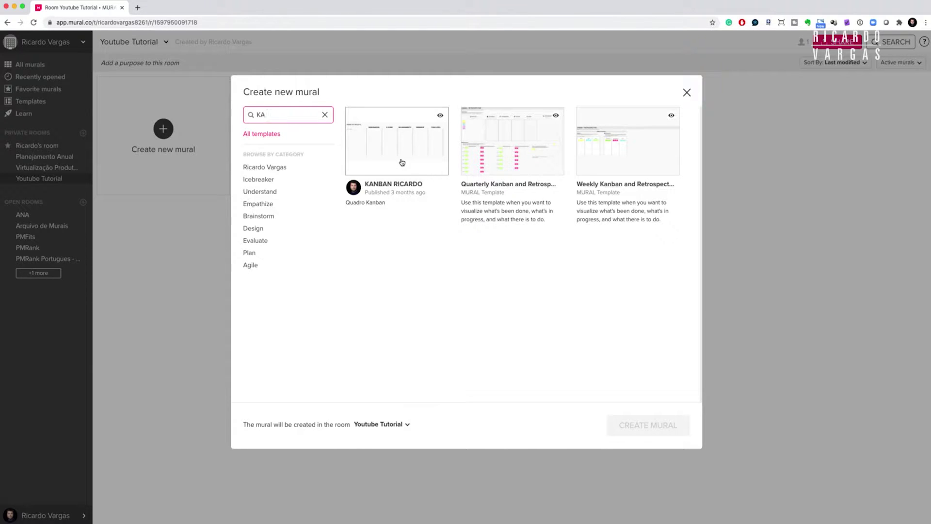
double_click(630, 155)
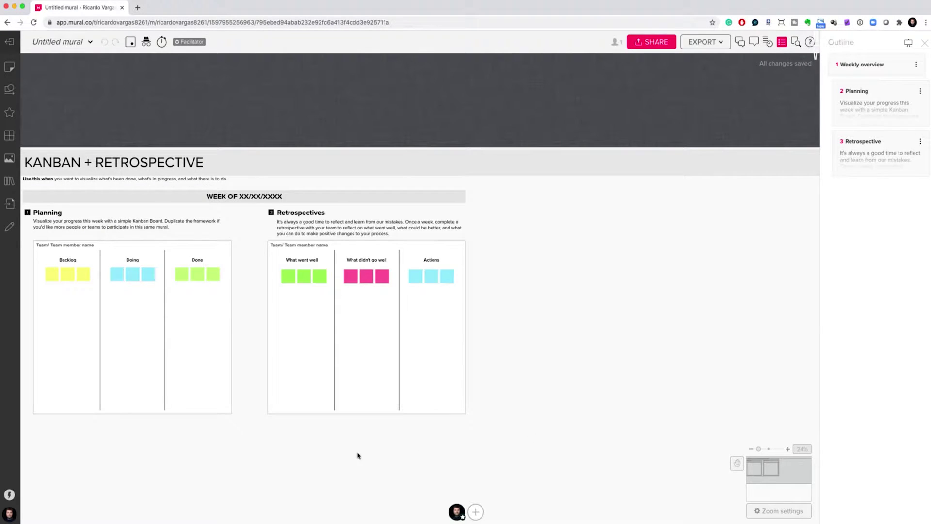
Look over the Kanban + Retrospective mural up close and at 16% zoom, using the overview map to move around it
left_click_drag(358, 456, 460, 418)
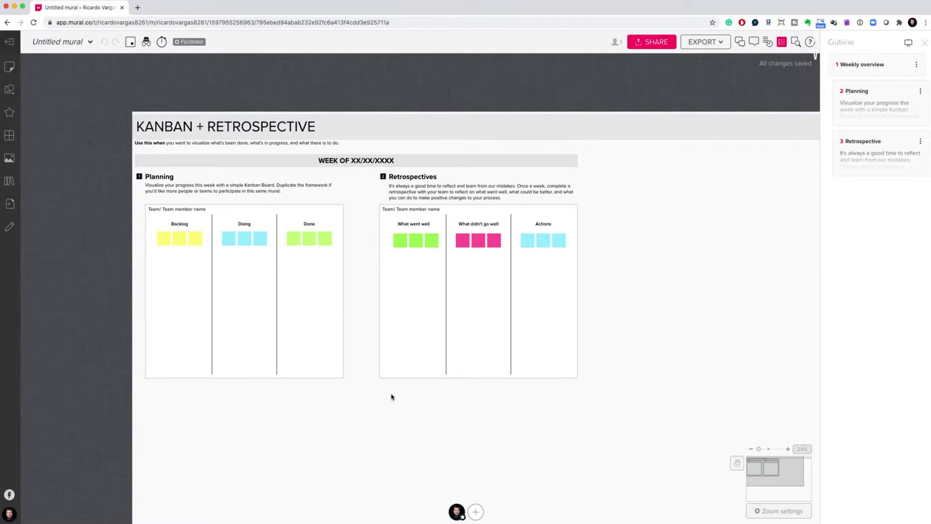
left_click_drag(786, 476, 766, 475)
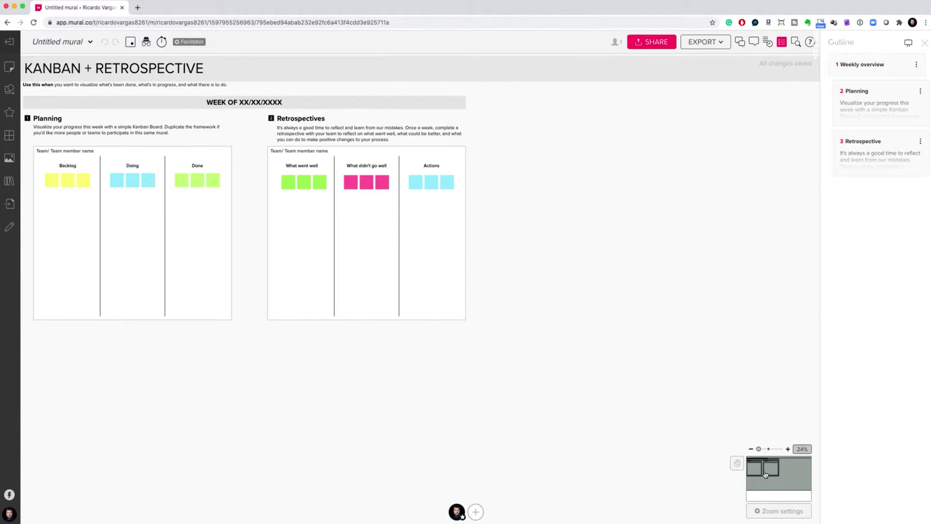
left_click(751, 449)
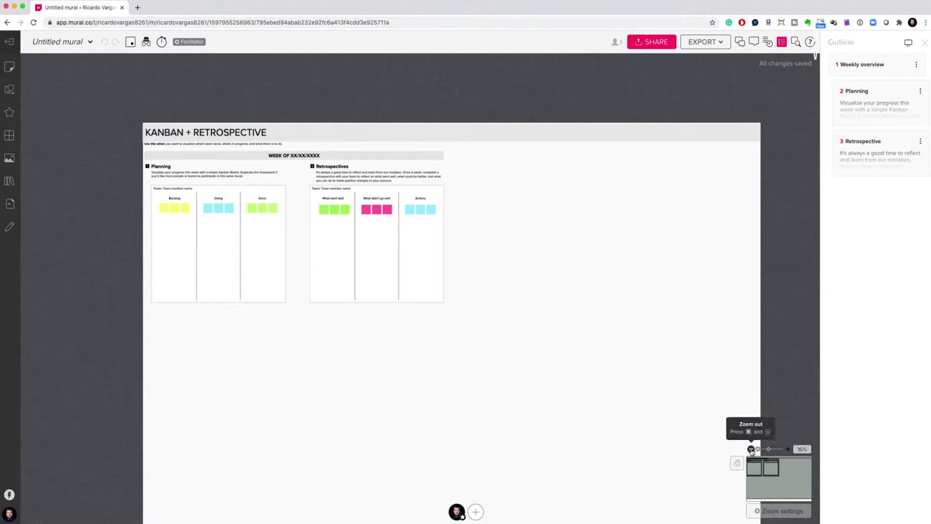
scroll(559, 324, "down", 2)
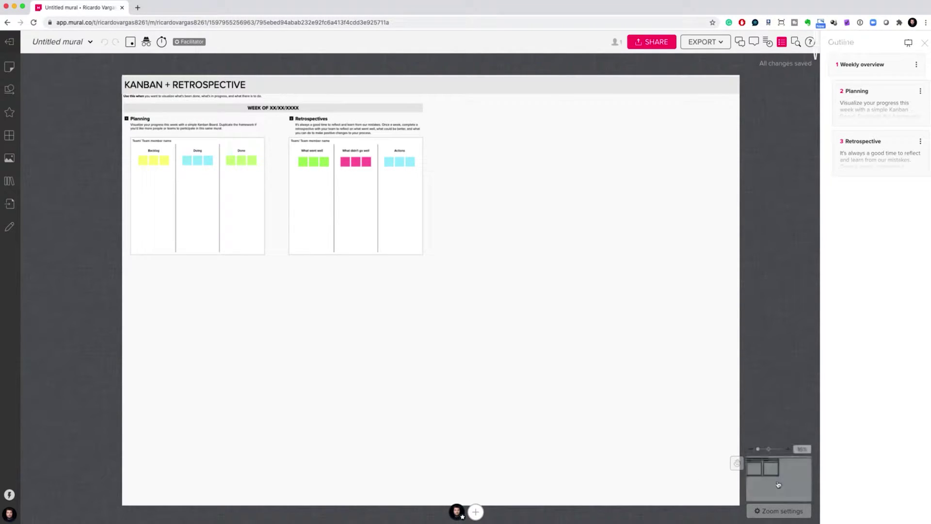
left_click(760, 468)
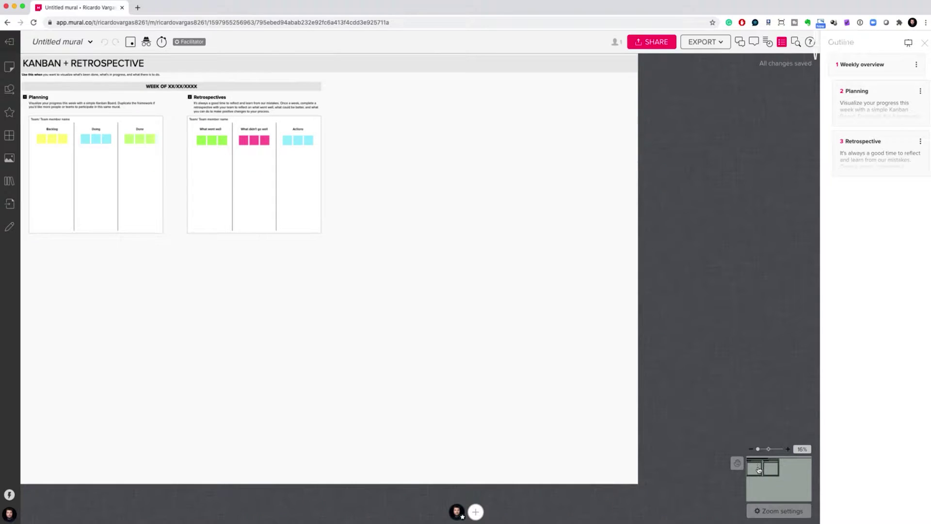
Review the actions available for the Retrospectives framework, and dismiss them without applying any
left_click(222, 183)
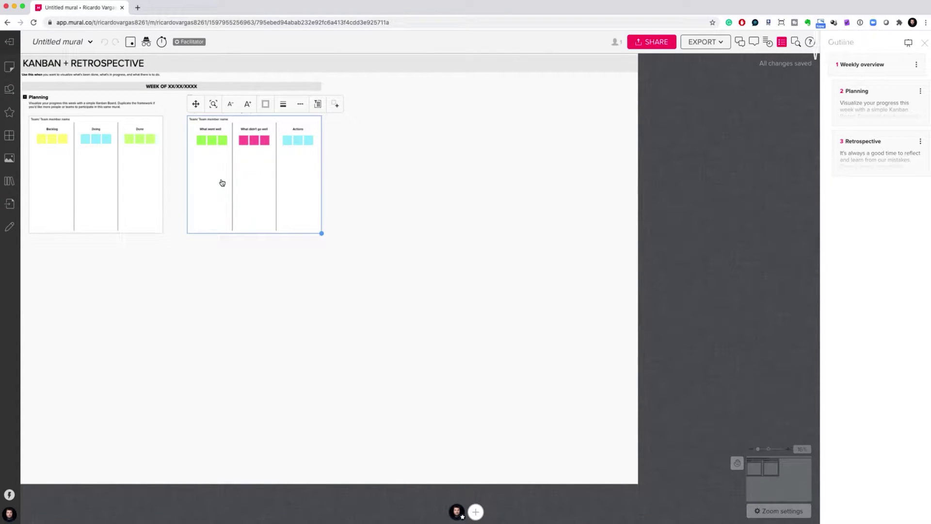
right_click(222, 183)
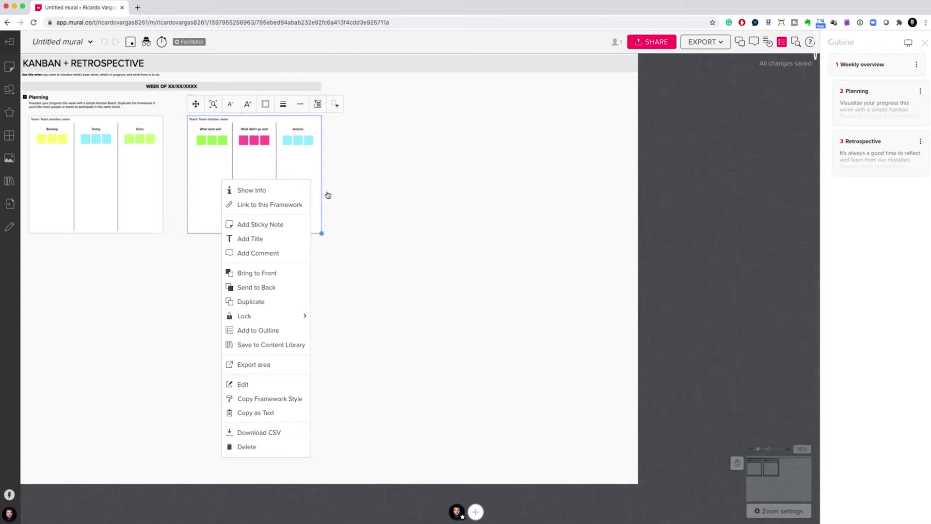
left_click(378, 253)
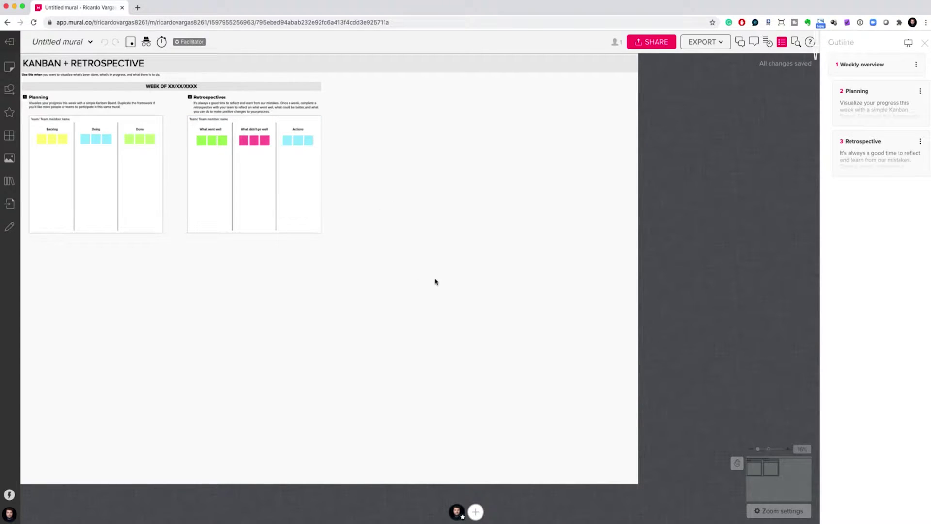
Move the Retrospectives framework closer to the Planning framework with their lower edges level, and deselect it
left_click_drag(435, 282, 618, 349)
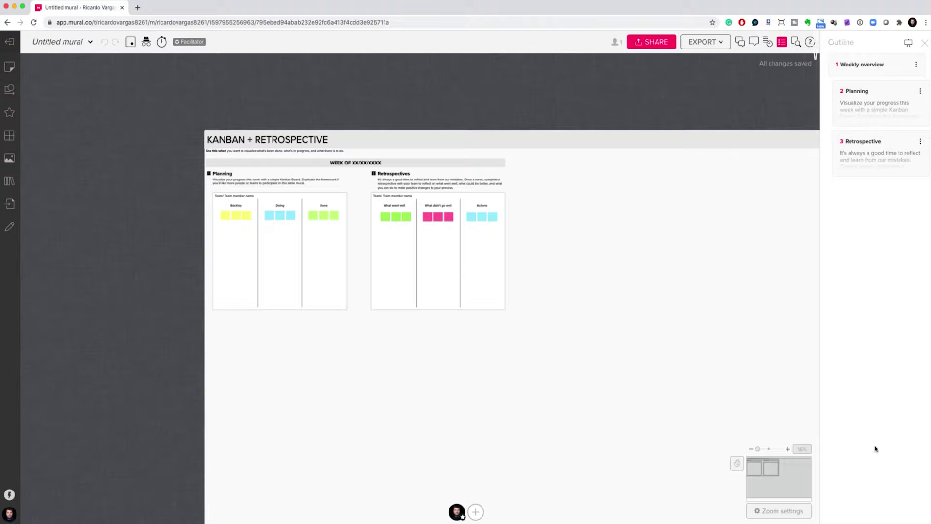
left_click(789, 449)
left_click(788, 449)
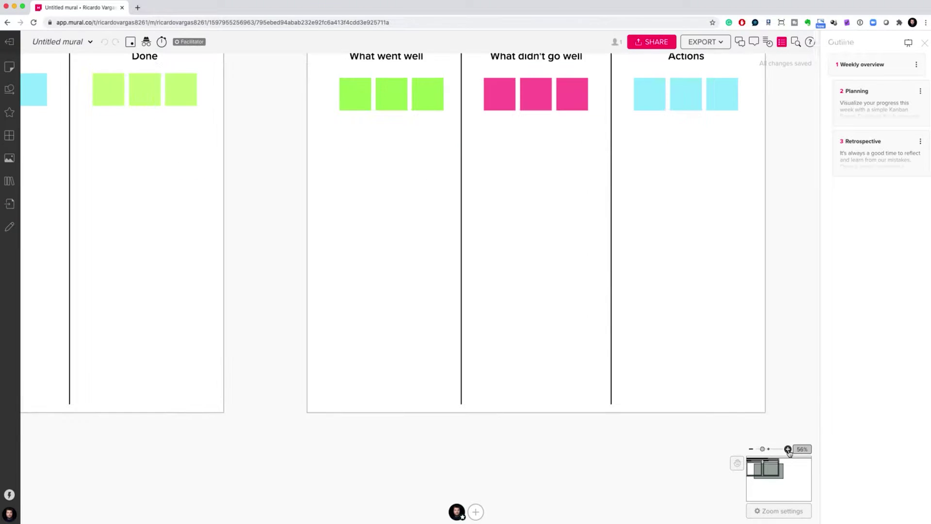
left_click_drag(509, 270, 503, 298)
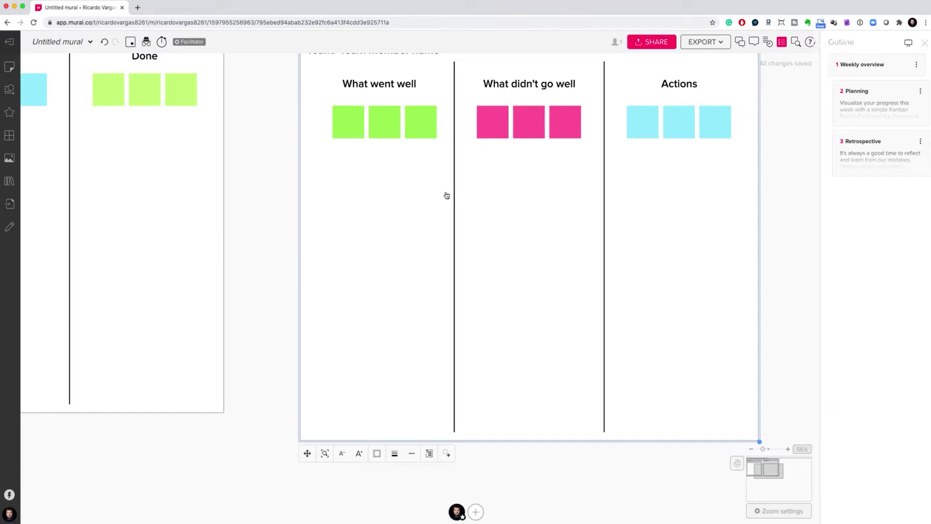
left_click_drag(447, 196, 644, 358)
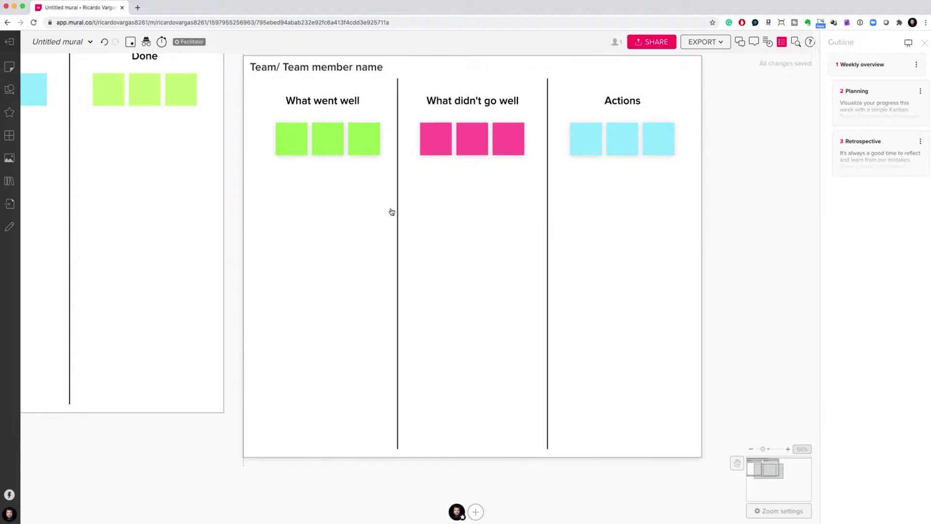
left_click_drag(389, 210, 387, 168)
left_click(395, 327)
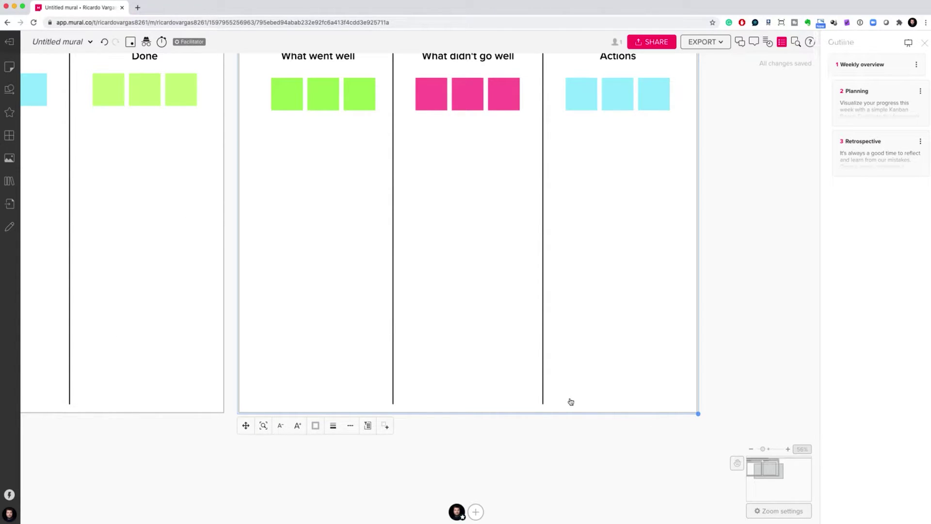
left_click(666, 482)
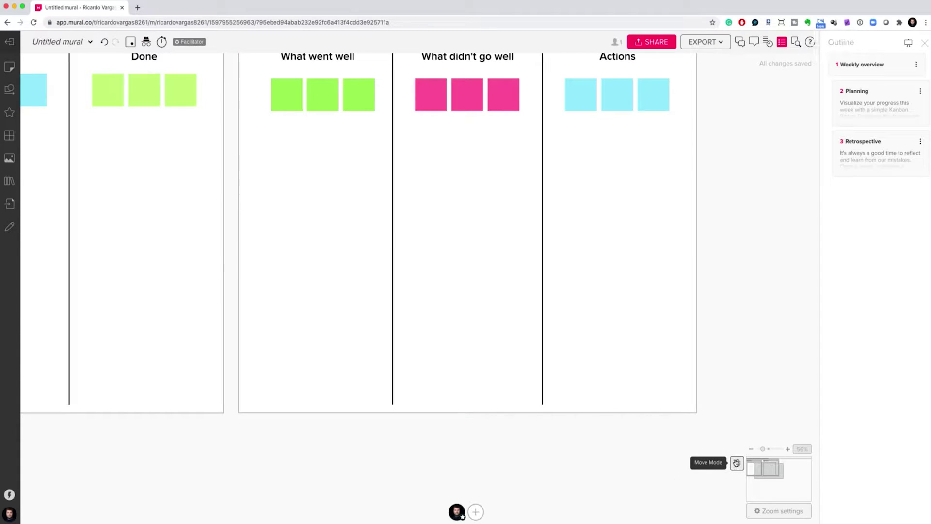
Pan across the Planning and Retrospectives frameworks in Move mode, and re-enable editing
left_click(737, 462)
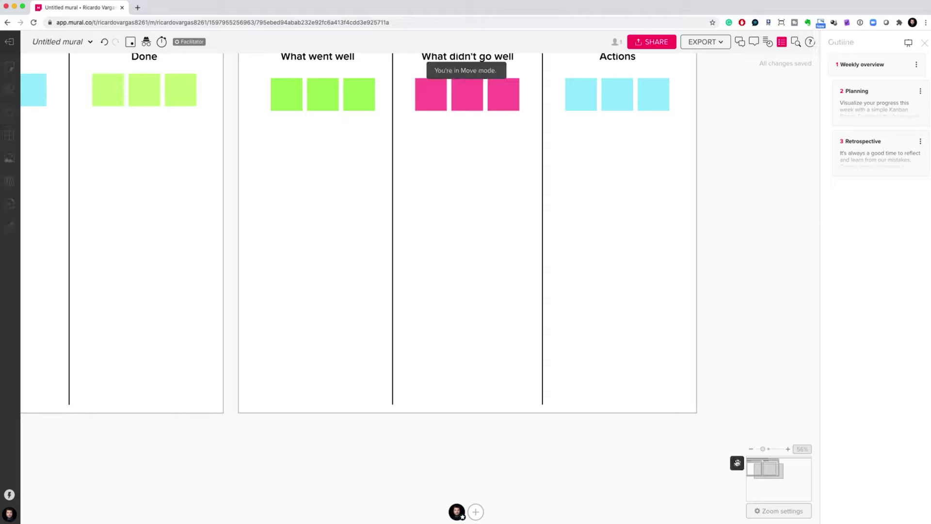
mouse_move(388, 233)
left_mouse_down()
mouse_move(449, 291)
mouse_move(708, 358)
mouse_move(680, 449)
mouse_move(235, 215)
mouse_move(326, 85)
mouse_move(584, 62)
mouse_move(416, 241)
mouse_move(473, 240)
mouse_move(442, 243)
mouse_move(414, 310)
mouse_move(406, 233)
left_mouse_up()
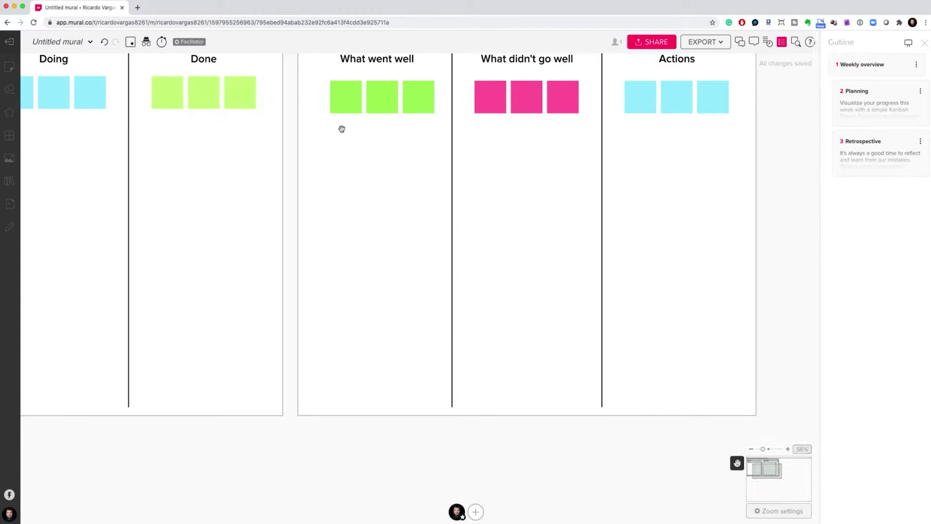
left_click_drag(343, 126, 334, 251)
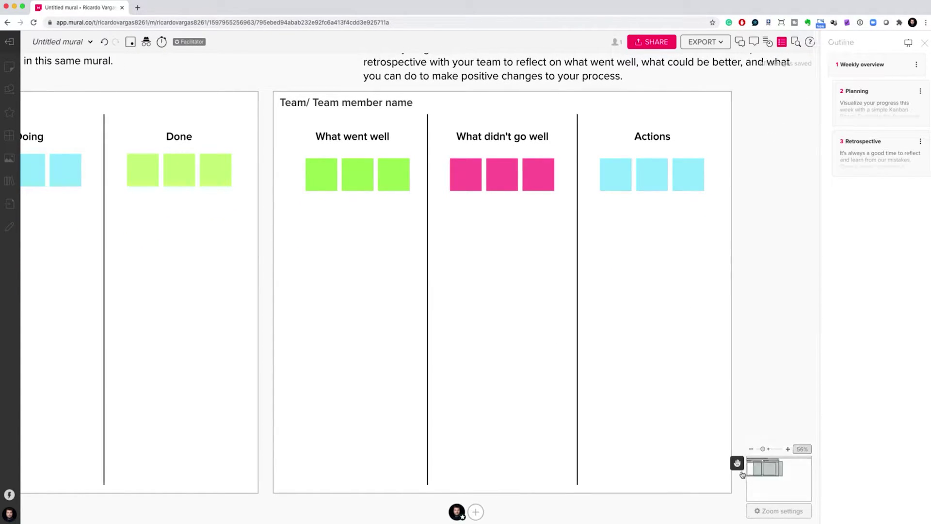
left_click(737, 463)
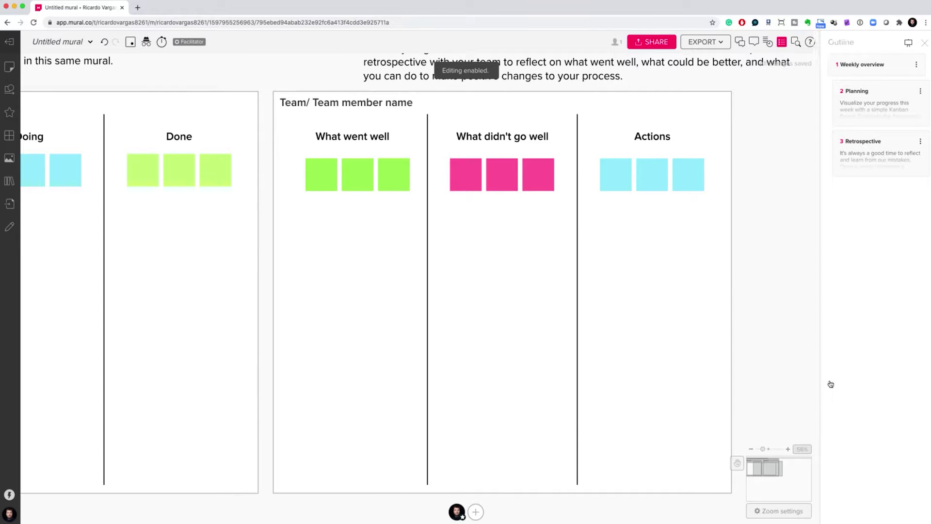
Reposition the Retrospective area so that it overlaps the Retrospectives framework
left_click_drag(791, 367, 717, 439)
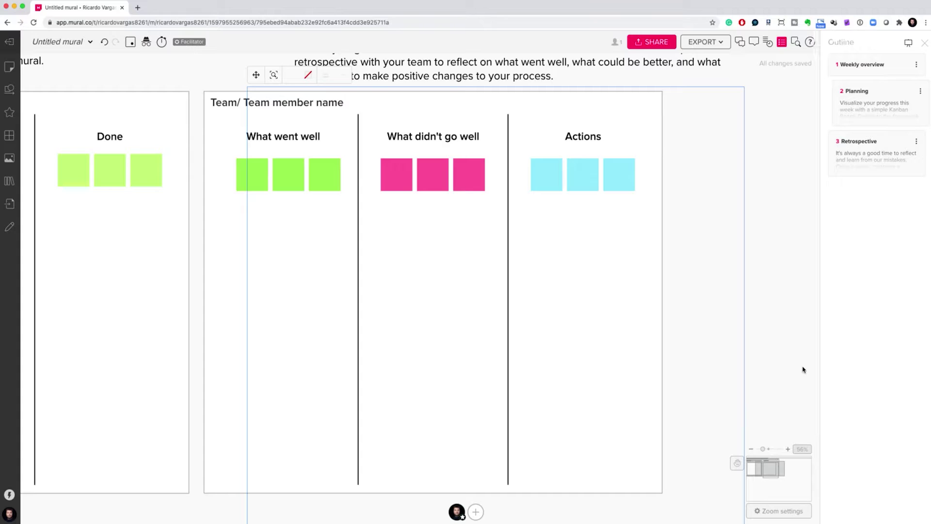
left_click_drag(804, 370, 567, 220)
left_click_drag(649, 240, 440, 231)
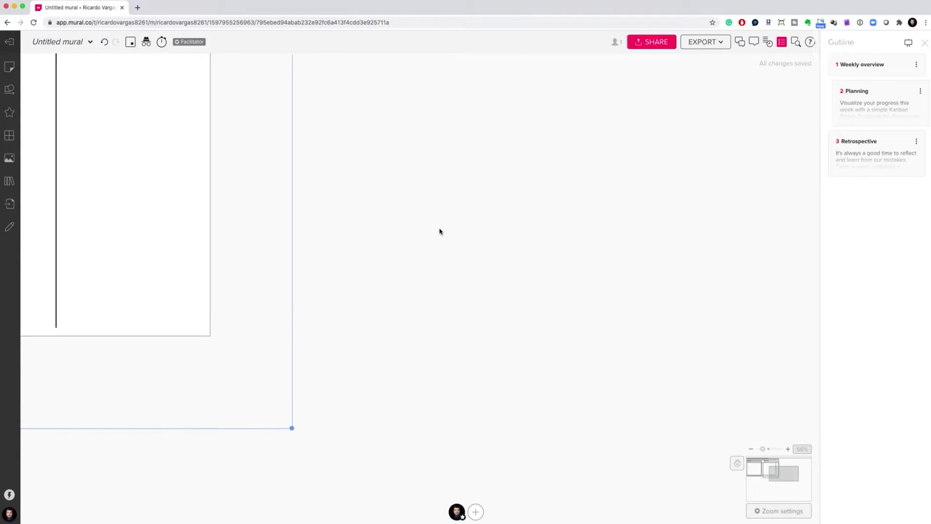
scroll(440, 232, "left", 10)
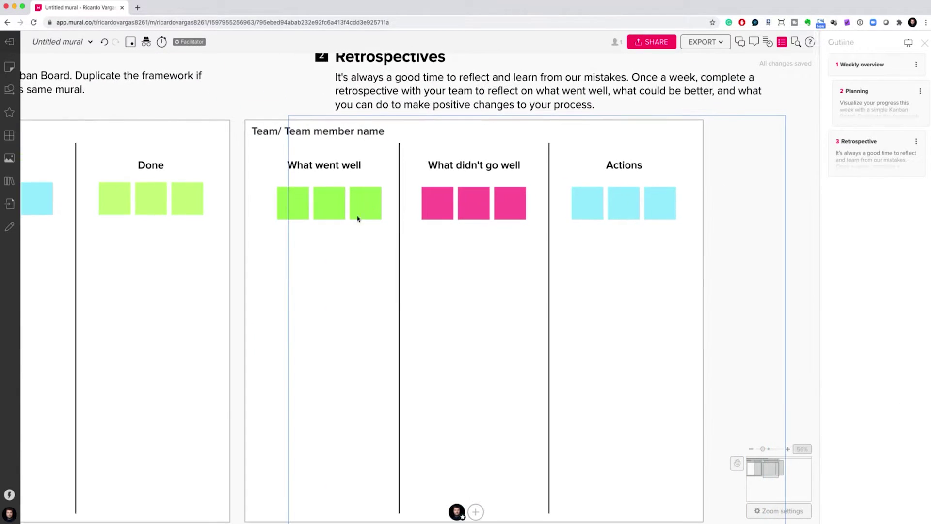
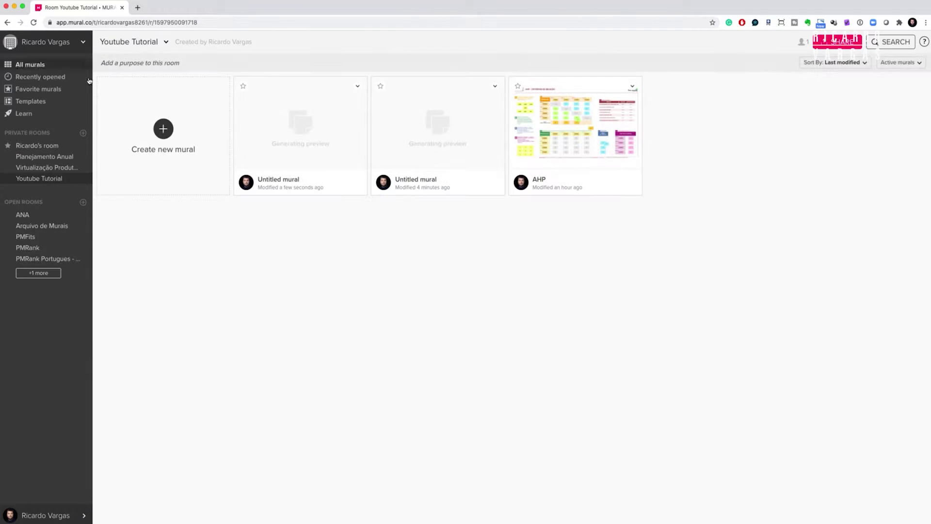
Create a new blank mural in the Youtube Tutorial room
left_click(158, 129)
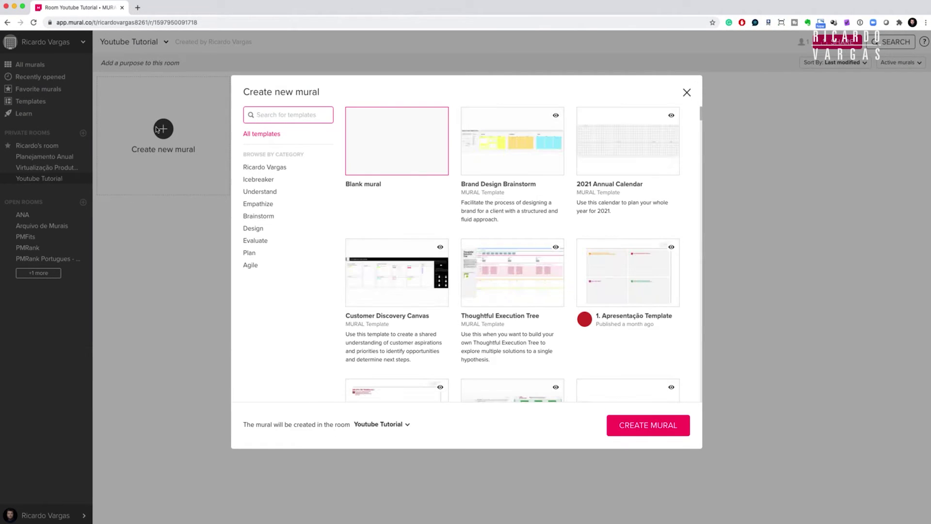
left_click(403, 137)
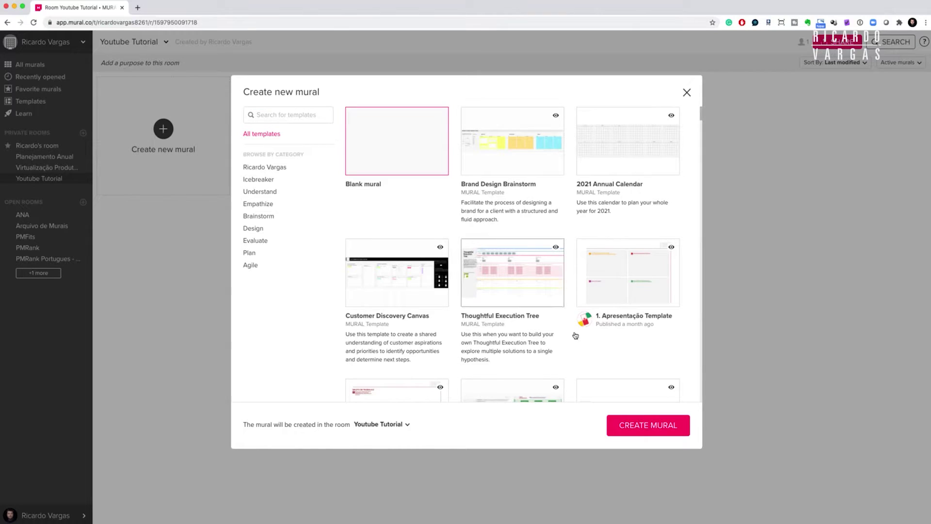
left_click(648, 426)
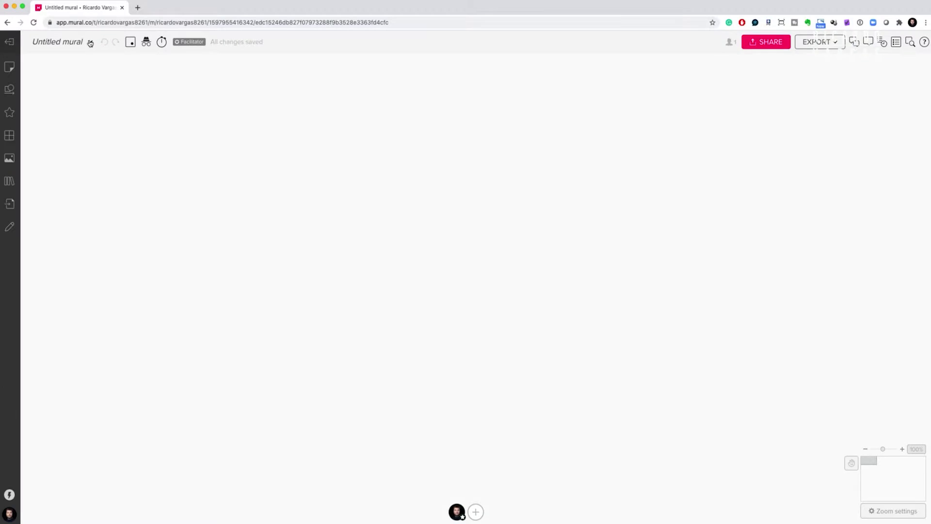
Open the mural settings, look through the size options up to Custom Size, and select the Default size of 9216 x 6237 px
left_click(91, 43)
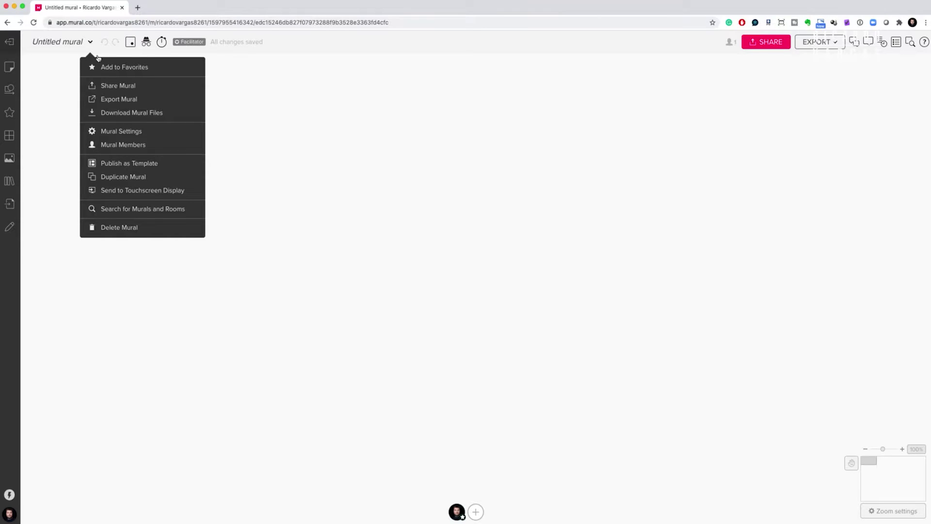
left_click(144, 134)
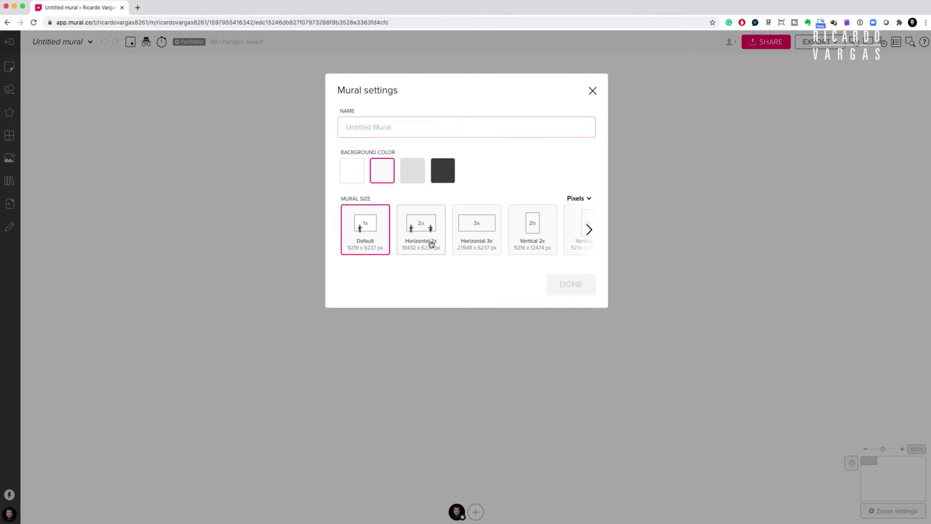
left_click(590, 229)
left_click(589, 231)
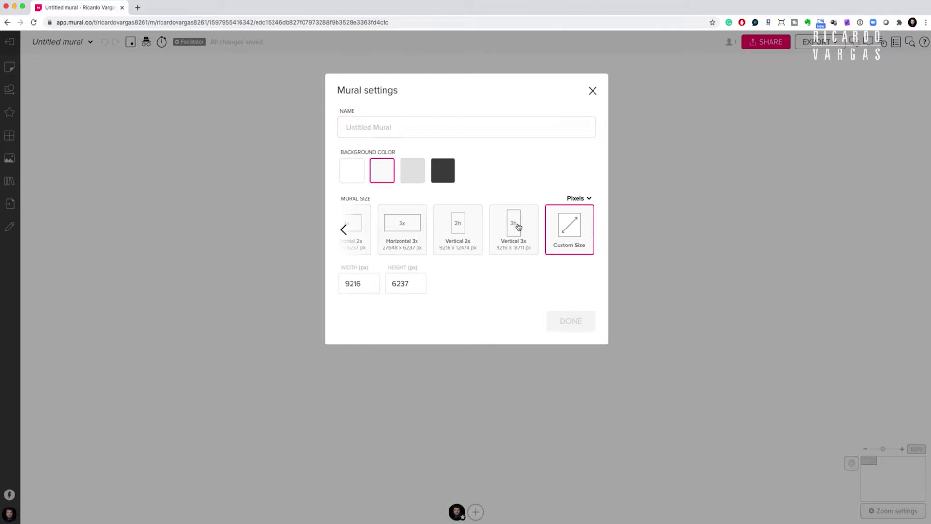
left_click(346, 234)
left_click(363, 230)
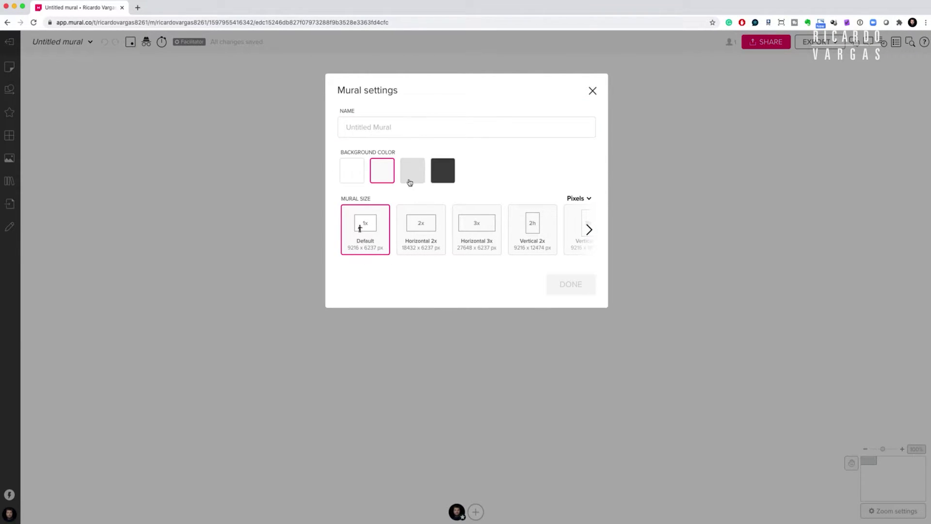
Name the mural MY FIRST MURAL and apply the mural settings
left_click(365, 128)
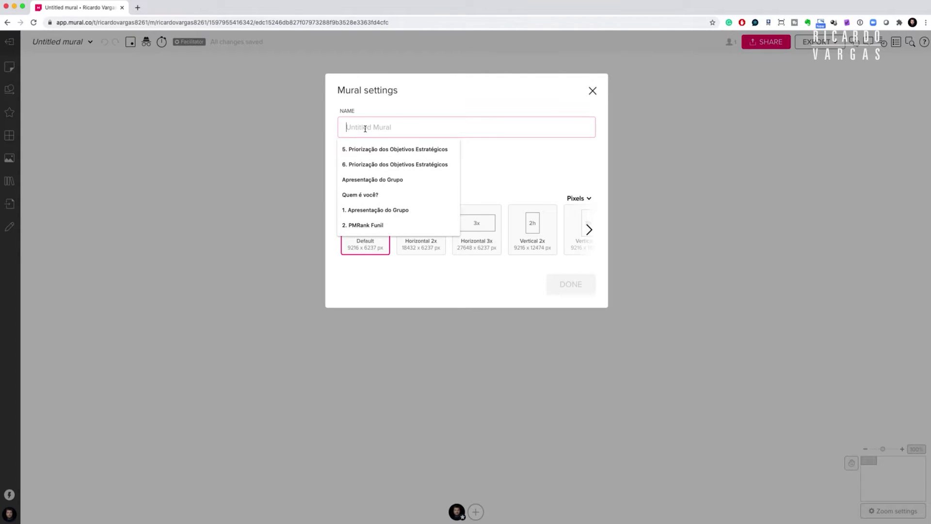
type("MY FIRST MURAL")
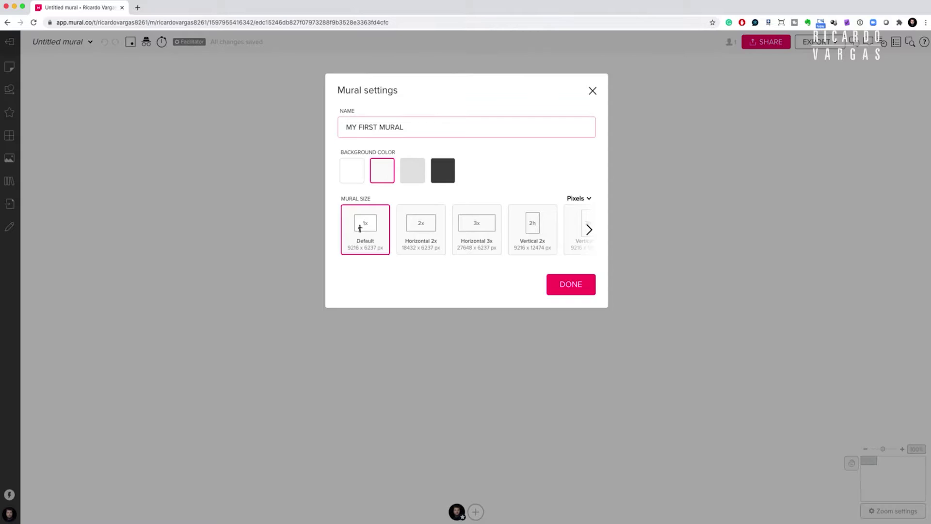
key("Return")
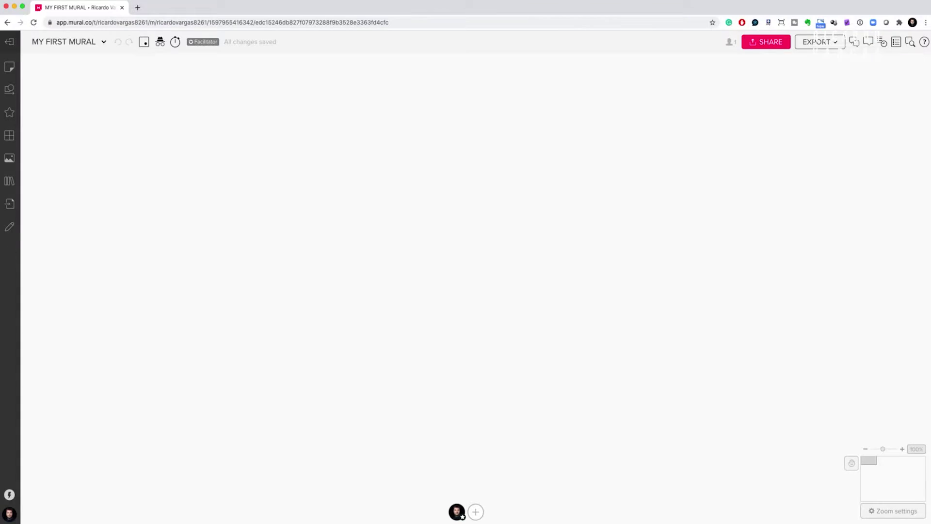
Place a yellow 3x3 sticky note reading OPTION 1 in the upper part of the blank mural
left_click(9, 67)
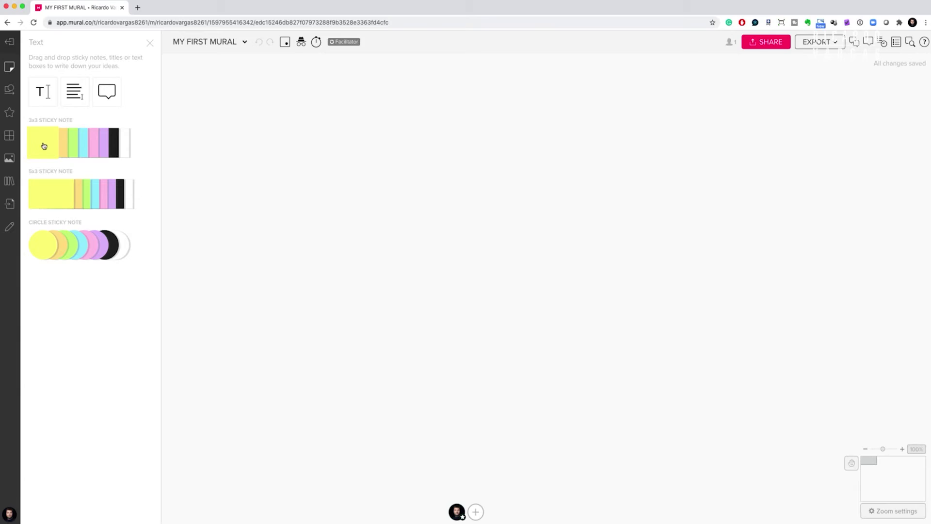
left_click_drag(44, 146, 274, 121)
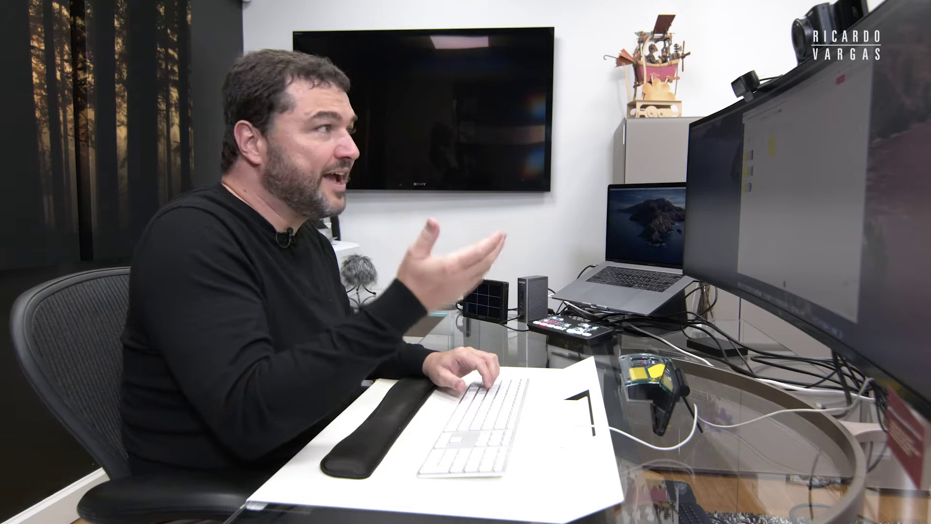
type("OPTION 1")
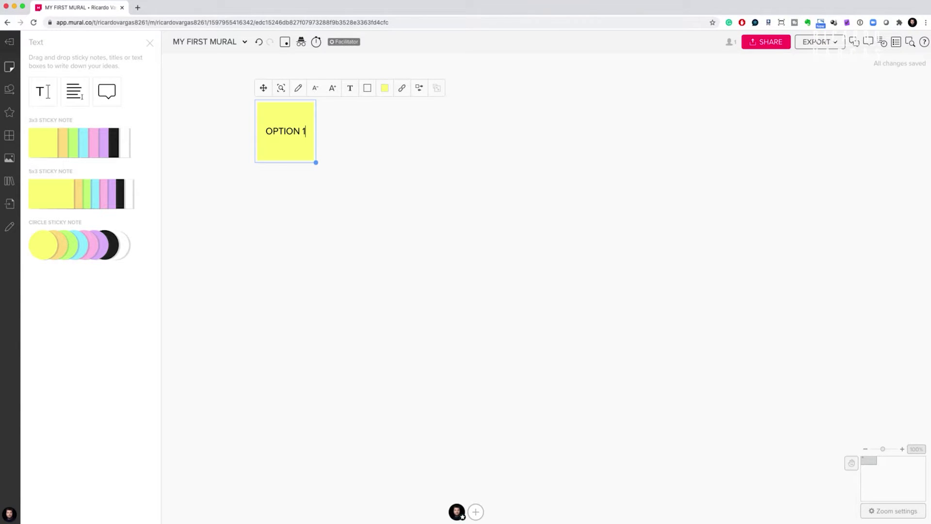
left_click(330, 232)
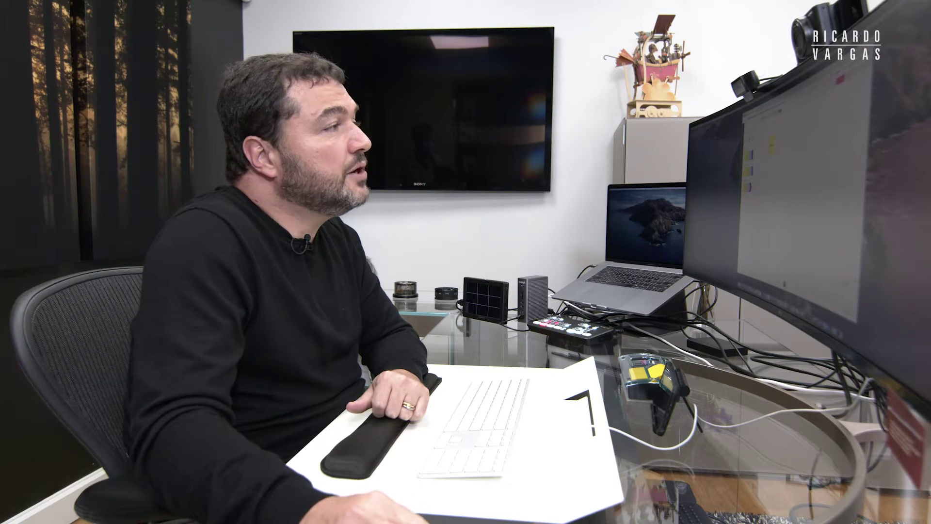
Nudge the yellow OPTION 1 sticky note slightly downward, and delete it from the mural
mouse_move(288, 141)
left_mouse_down()
mouse_move(323, 190)
mouse_move(612, 176)
mouse_move(233, 157)
mouse_move(288, 143)
left_mouse_up()
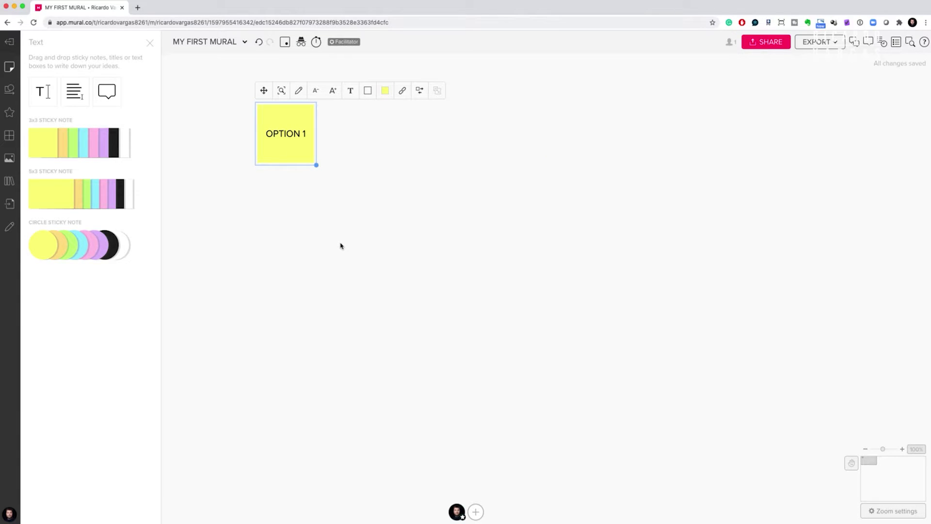
key("Delete")
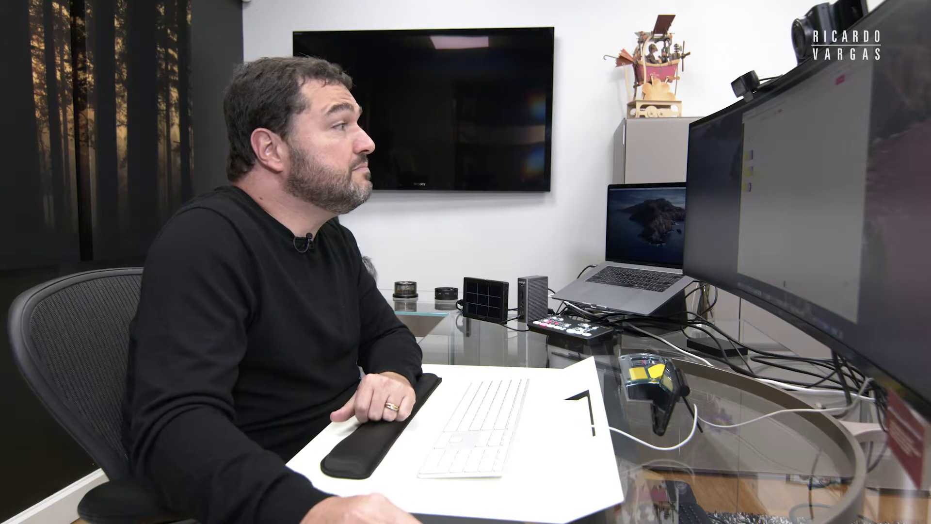
key("super+z")
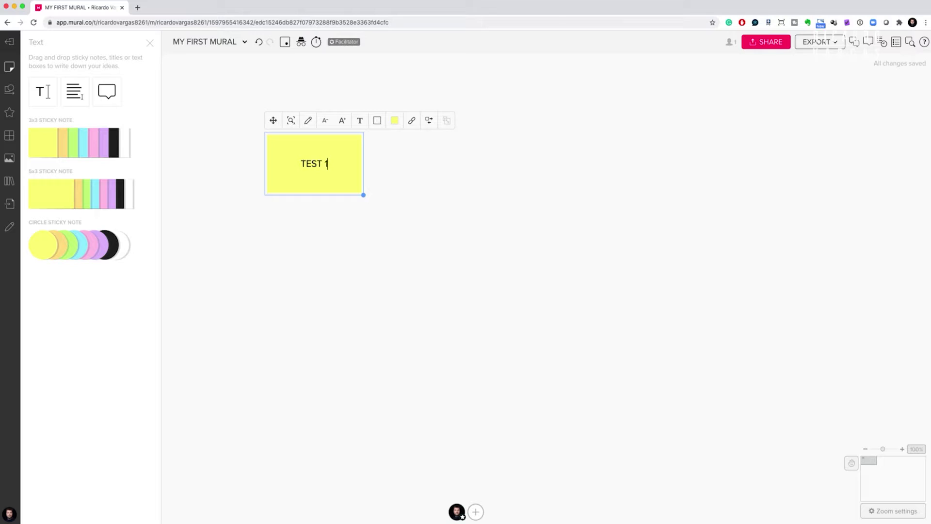
Format the yellow TEST 1 sticky note with the Lint McCree font and a bright pink fill
double_click(319, 165)
left_click_drag(299, 168, 365, 168)
left_click(342, 124)
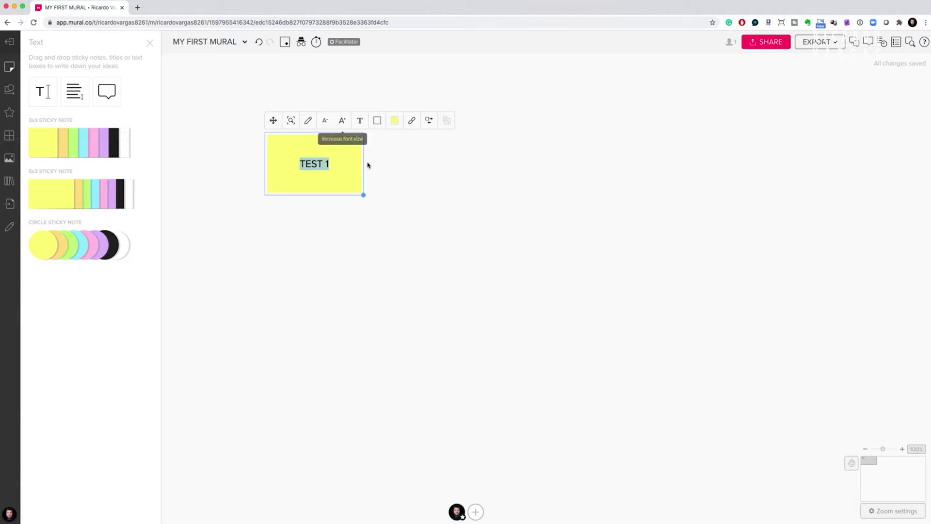
left_click(361, 122)
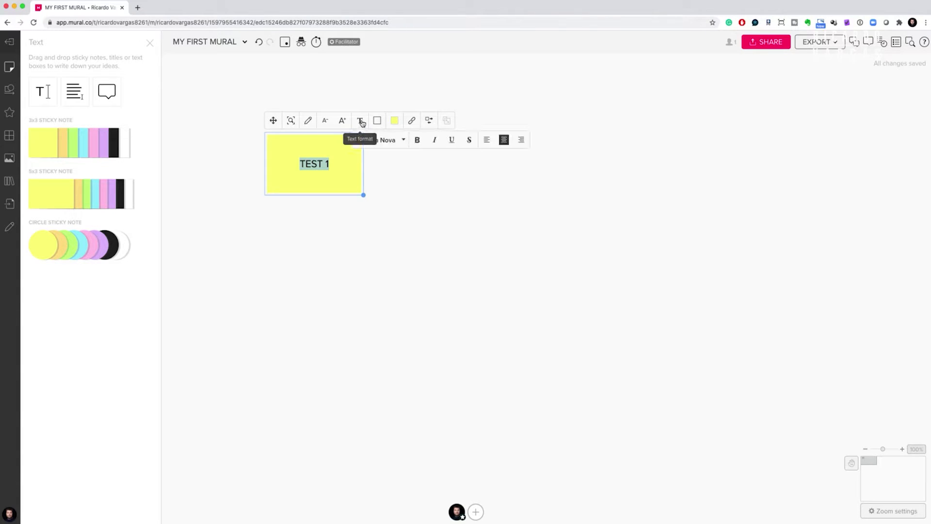
left_click(404, 141)
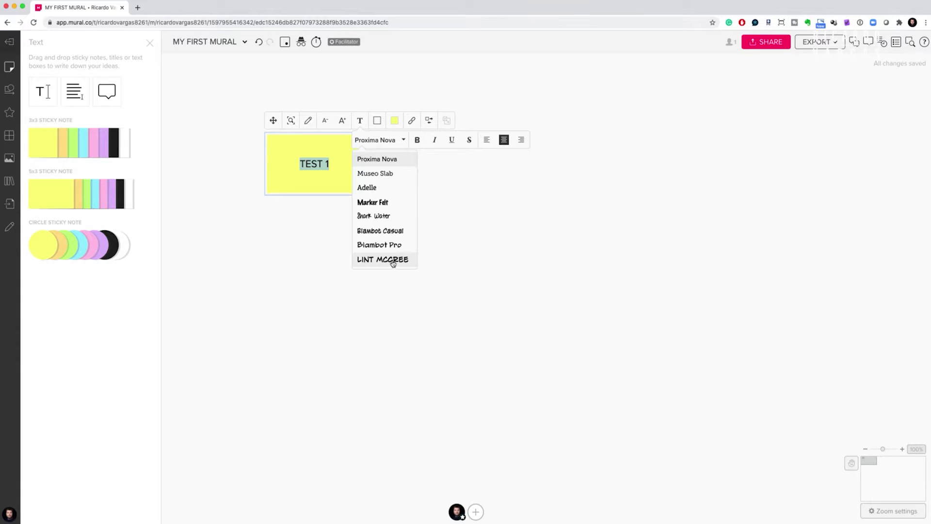
left_click(391, 260)
left_click(394, 122)
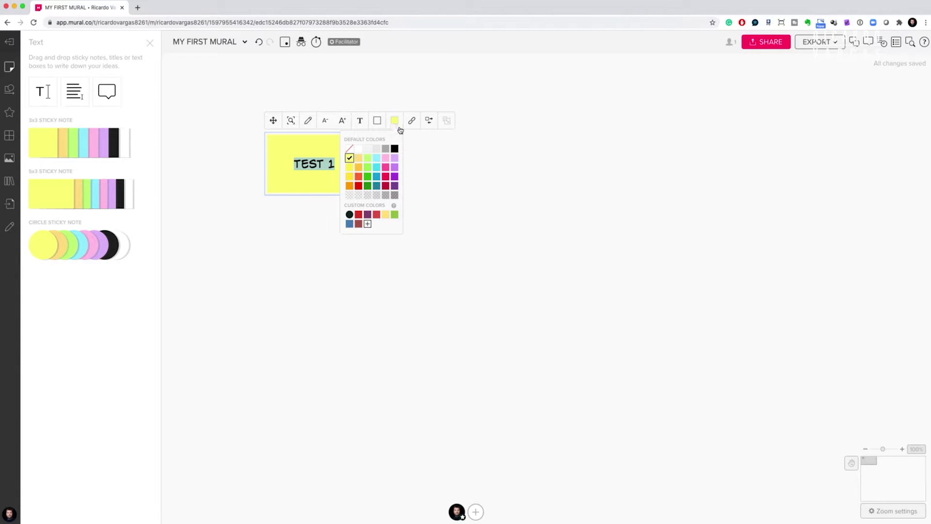
left_click(386, 168)
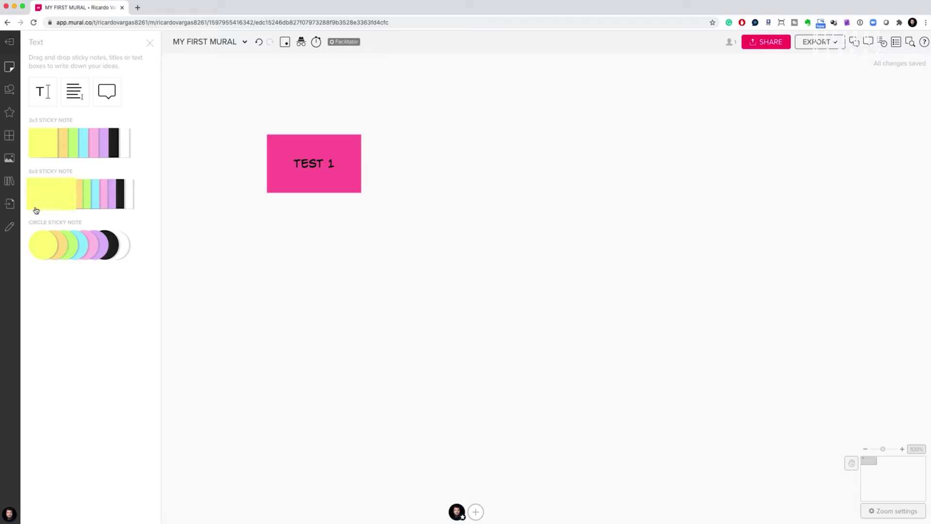
Add a light blue 5x3 sticky note and a row of three green circle notes reading OPTION 1, OPTION 2 and OPTION 3
left_click_drag(93, 200, 537, 221)
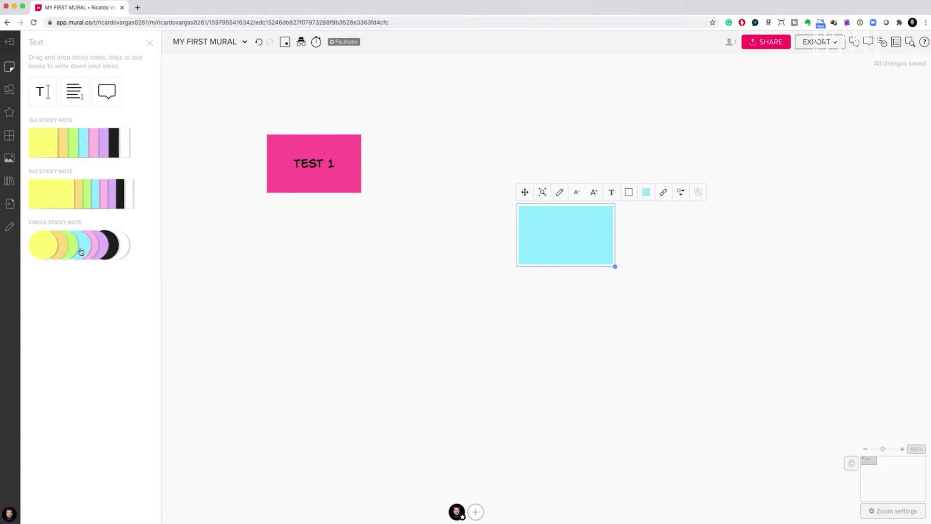
left_click_drag(72, 253, 355, 306)
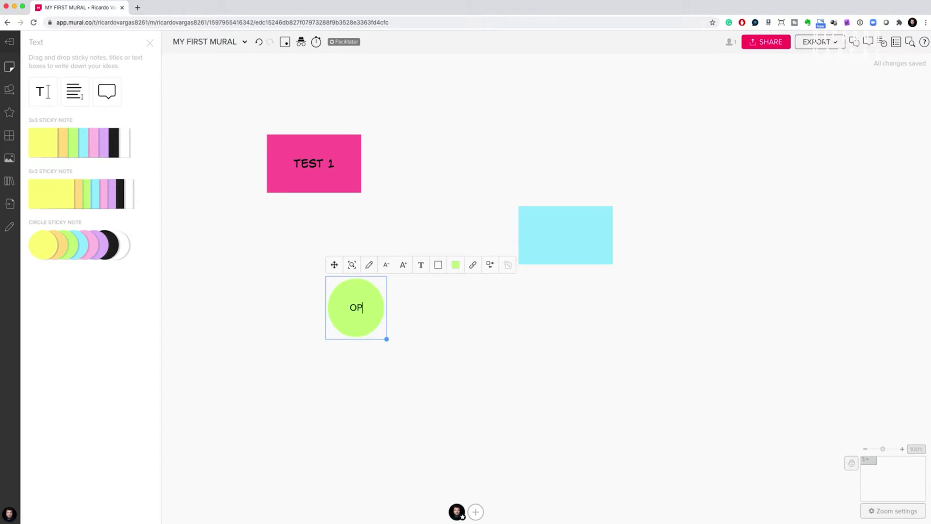
type("TION 1")
key("Tab")
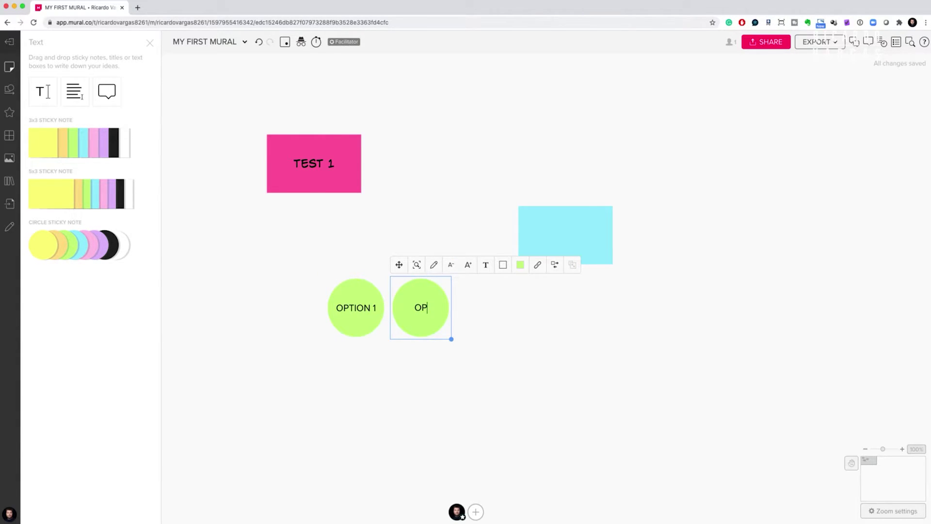
type("OPTION 2")
key("Tab")
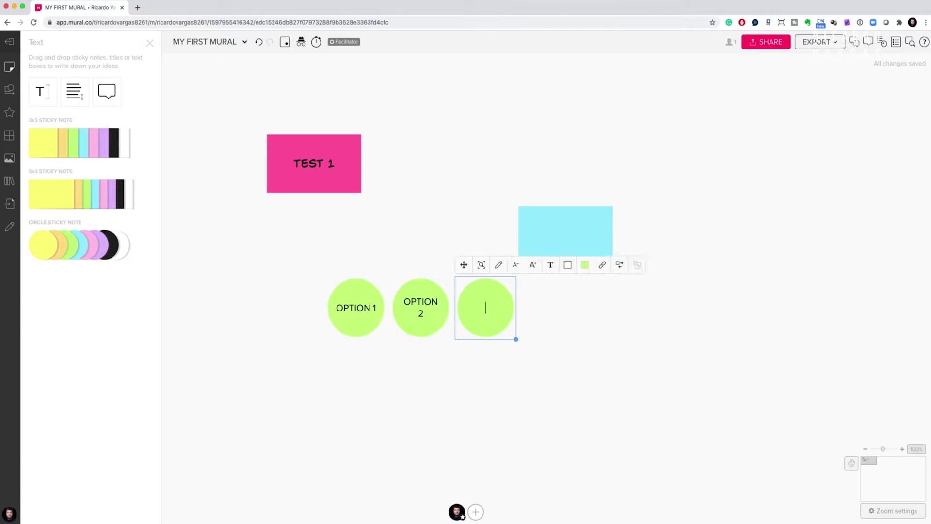
type("OPTION 3")
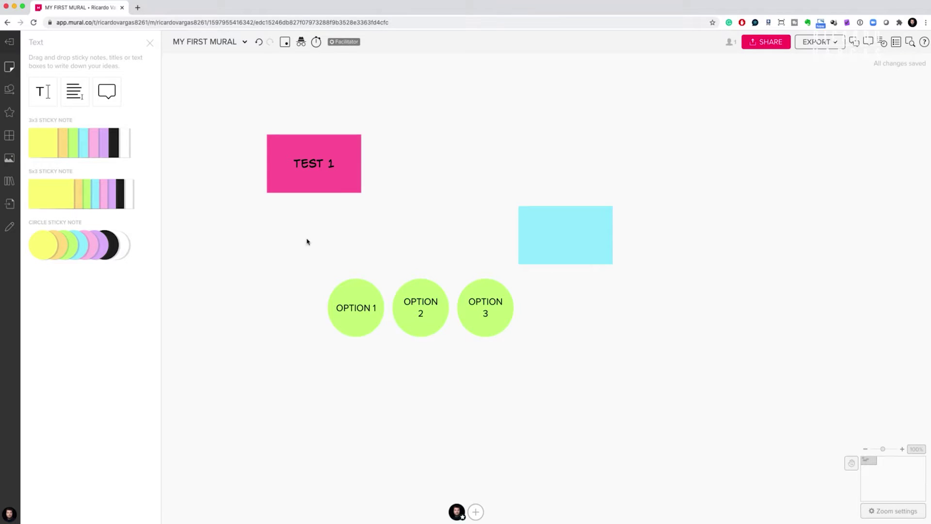
Move the three green OPTION circles together to the upper right of the light blue note, level with the TEST 1 note
left_click_drag(285, 251, 289, 275)
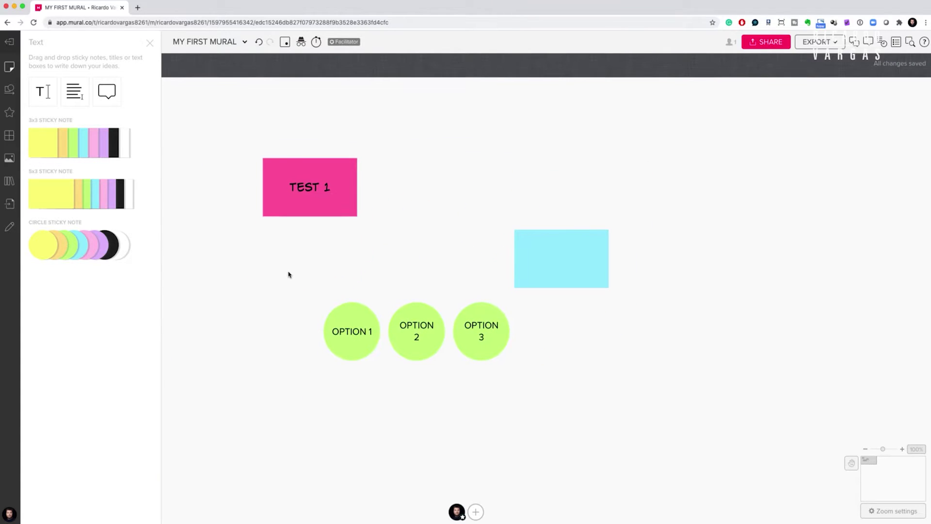
mouse_move(349, 341)
left_mouse_down()
mouse_move(420, 449)
mouse_move(249, 348)
mouse_move(353, 333)
left_mouse_up()
left_click(414, 417)
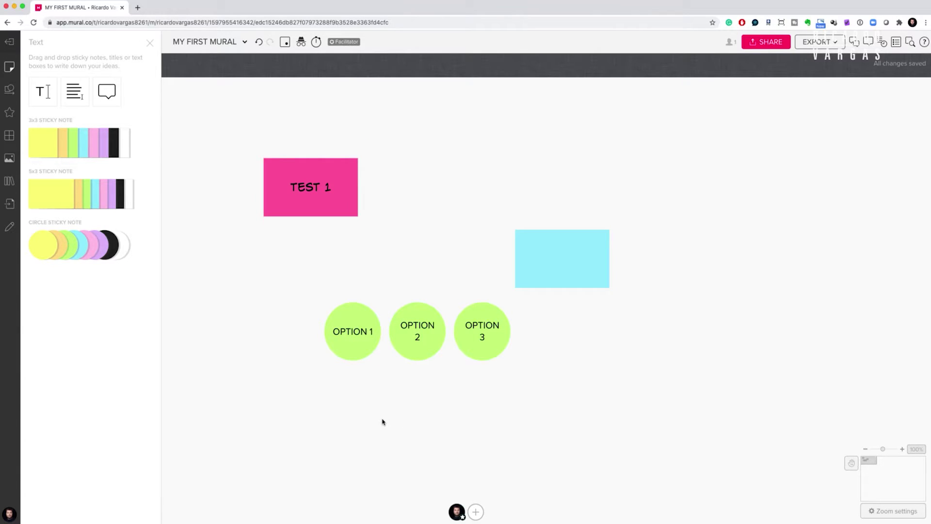
left_click_drag(295, 294, 562, 400)
left_click_drag(474, 330, 773, 187)
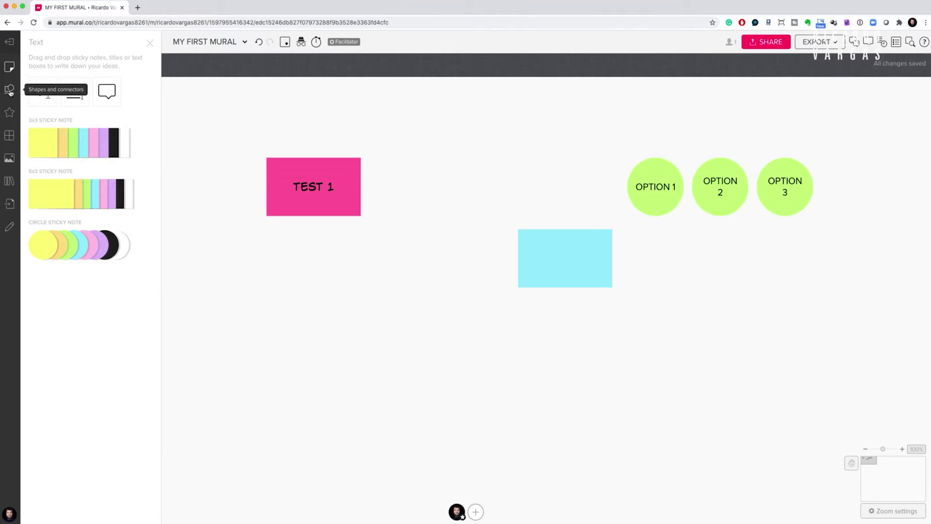
Add a triangle shape below the TEST 1 note
left_click(9, 90)
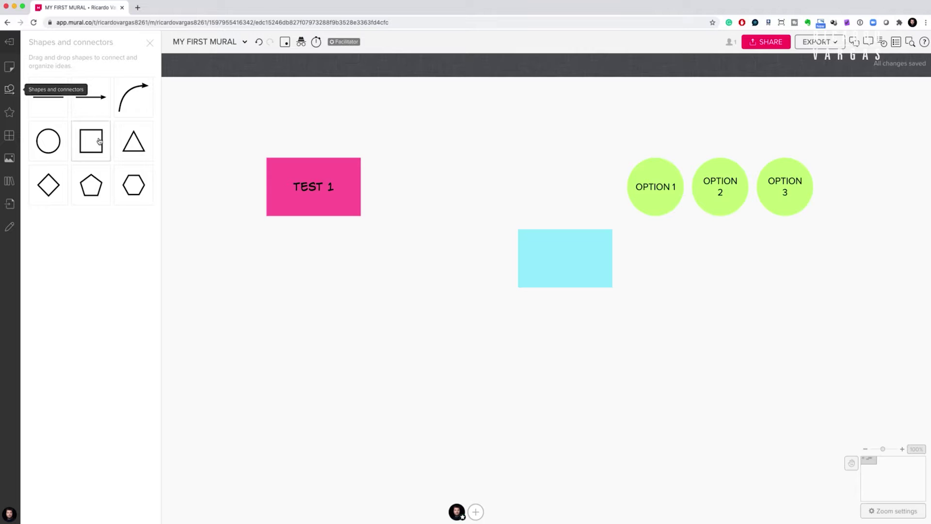
left_click_drag(134, 141, 288, 273)
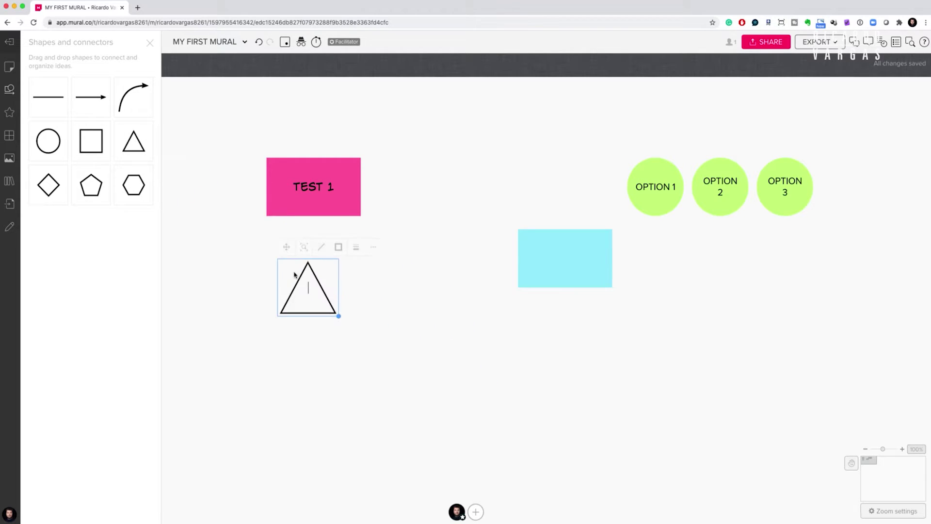
left_click(287, 330)
Add a pentagon between the triangle and the light blue note, and give it a turquoise border
left_click_drag(84, 195, 441, 328)
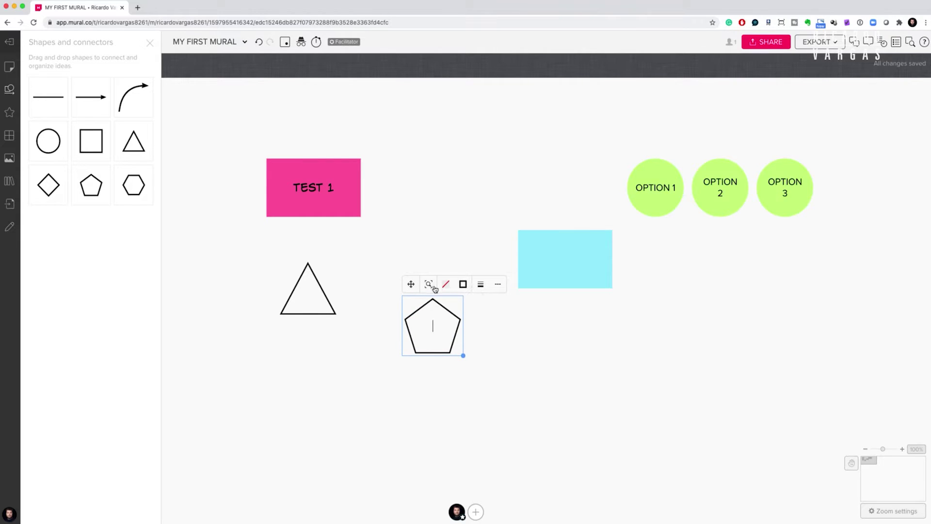
left_click(463, 286)
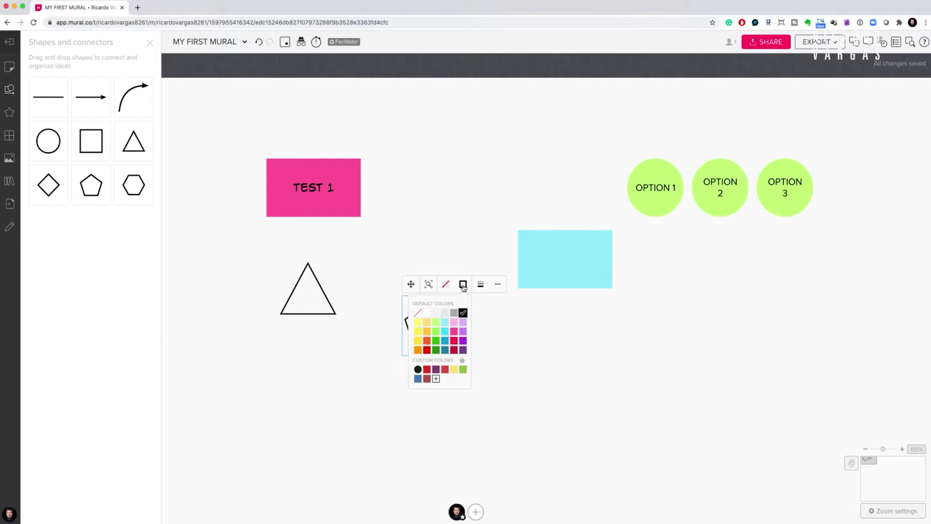
left_click(444, 335)
left_click(528, 351)
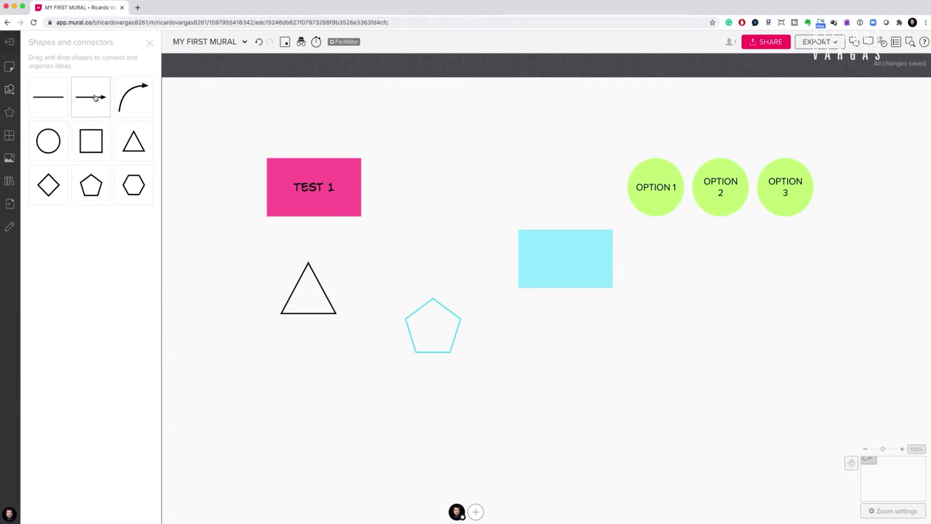
Connect the TEST 1 note to the light blue note with a straight arrow, and label the blue note APPROVAL
left_click_drag(263, 217, 362, 185)
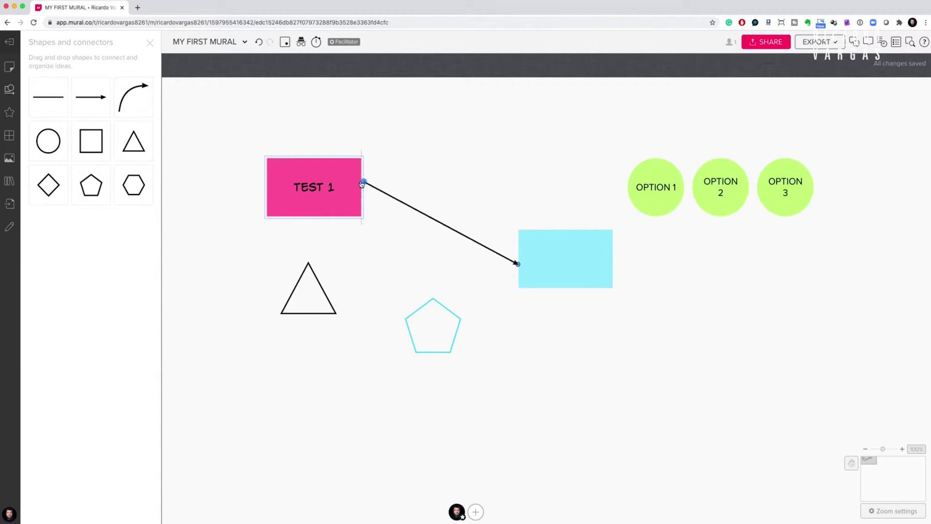
left_click(562, 260)
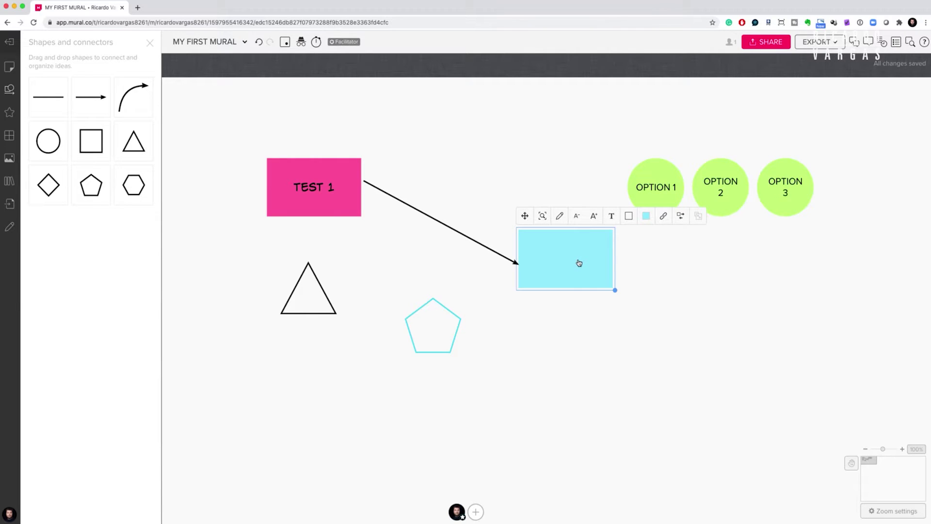
right_click(580, 263)
left_click(615, 418)
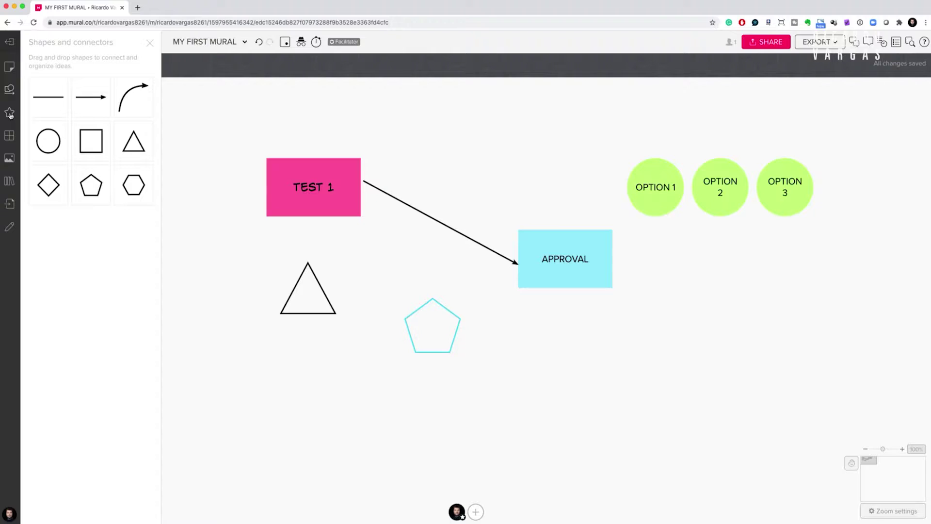
Place thumbs-down, thumbs-up and light bulb icons on the APPROVAL, TEST 1 and OPTION 3 notes respectively, and return to the Youtube Tutorial room
left_click(9, 114)
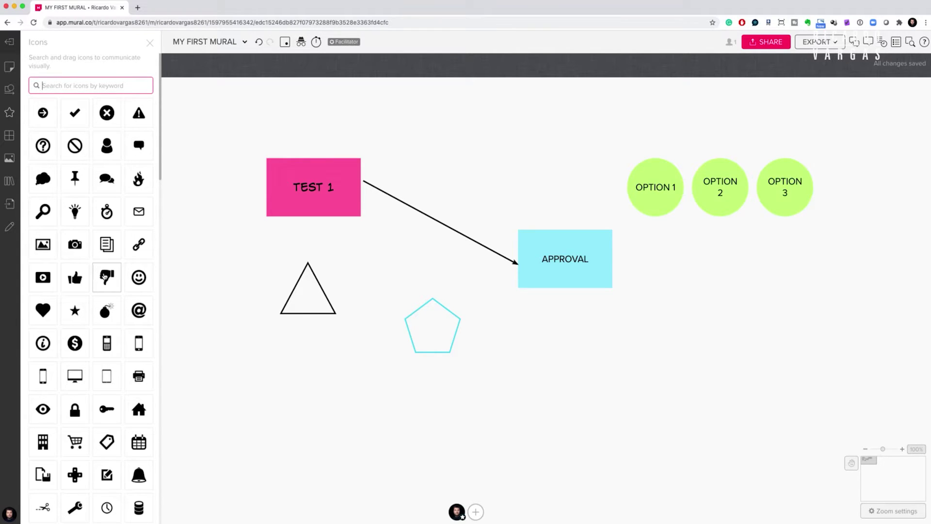
left_click_drag(105, 277, 609, 232)
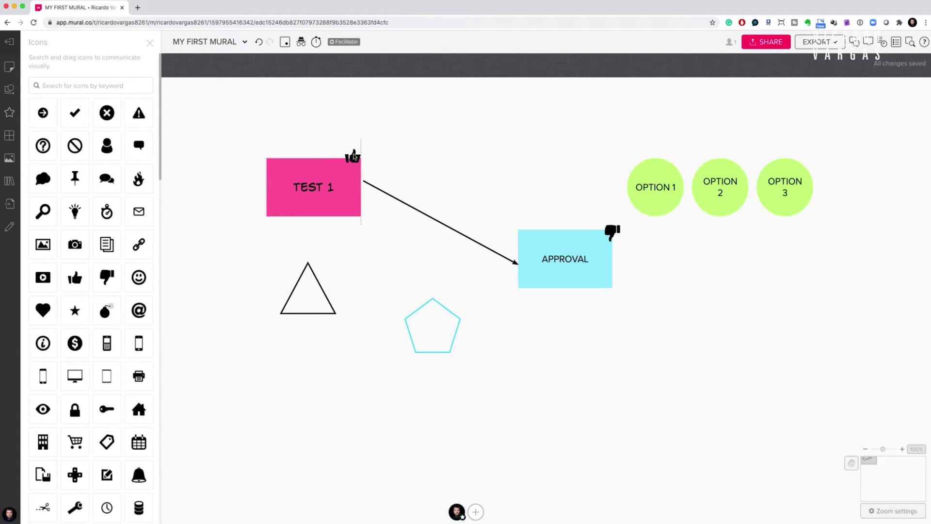
left_click_drag(78, 214, 789, 214)
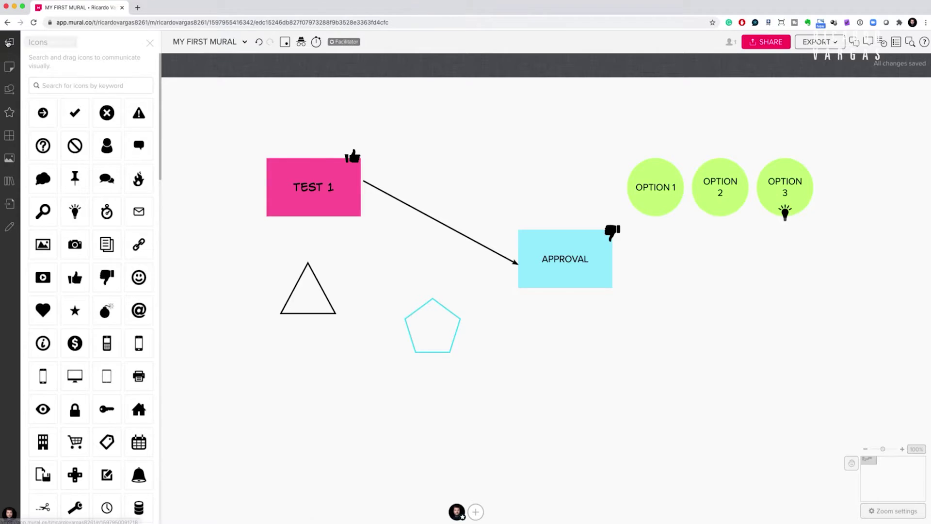
left_click(8, 42)
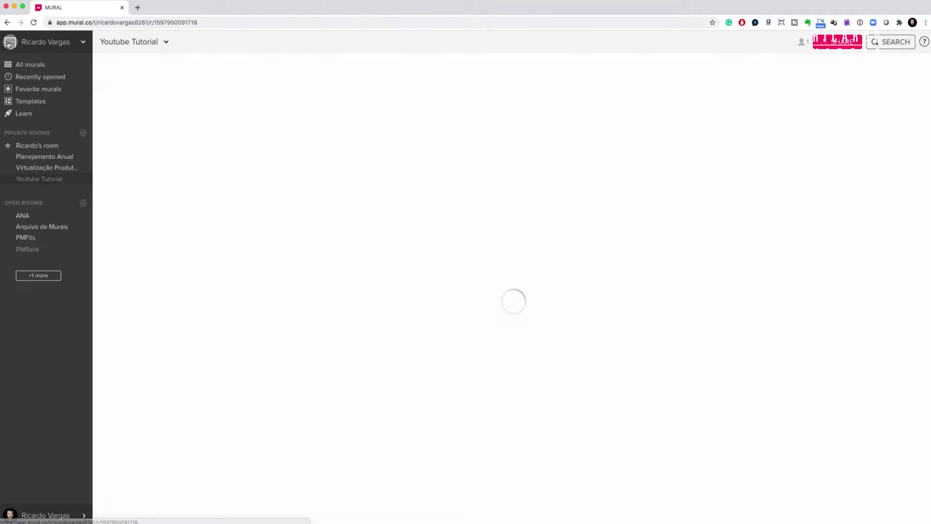
Open a mural from the Youtube Tutorial room
left_click(680, 138)
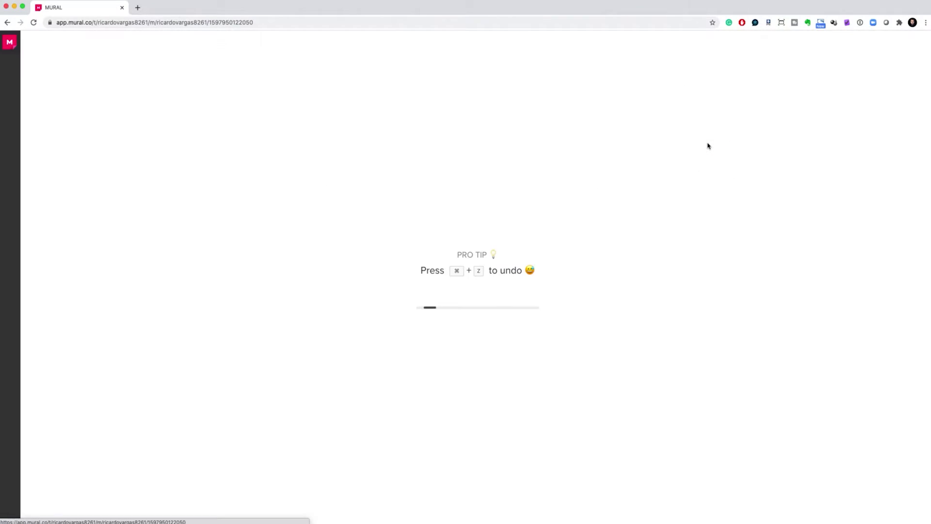
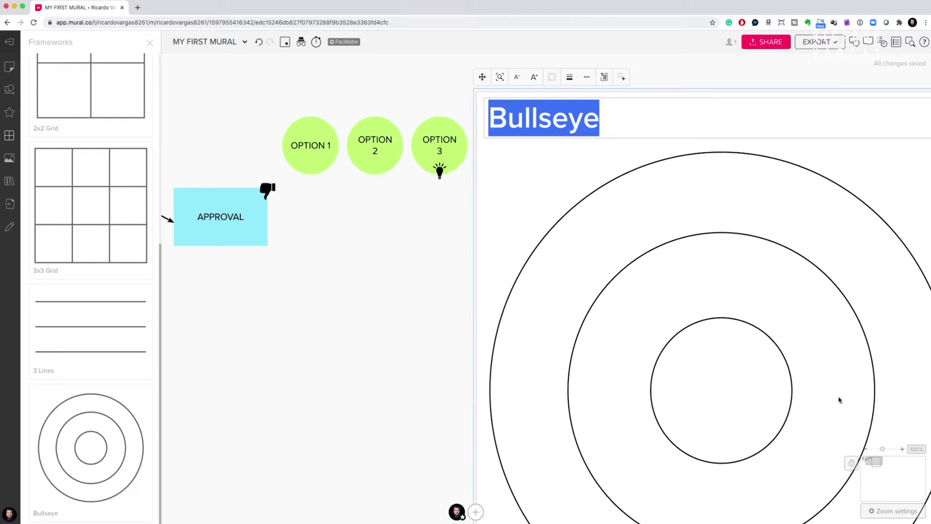
Retitle the Bullseye framework EASY OF USAGE
left_click(866, 450)
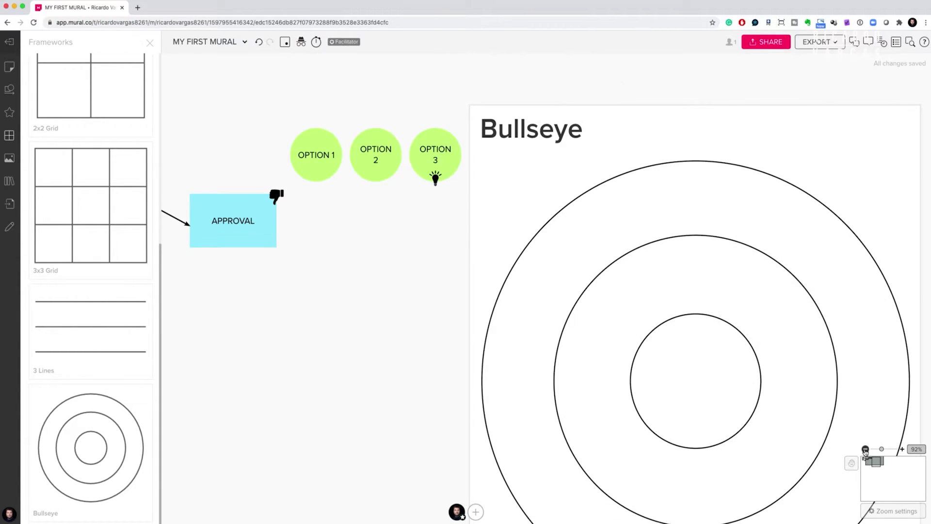
left_click(866, 449)
left_click(493, 166)
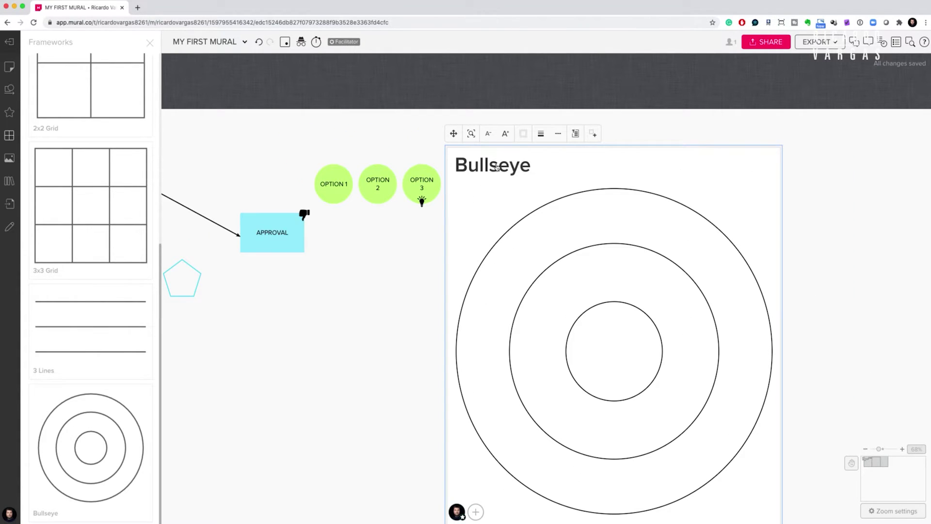
right_click(492, 167)
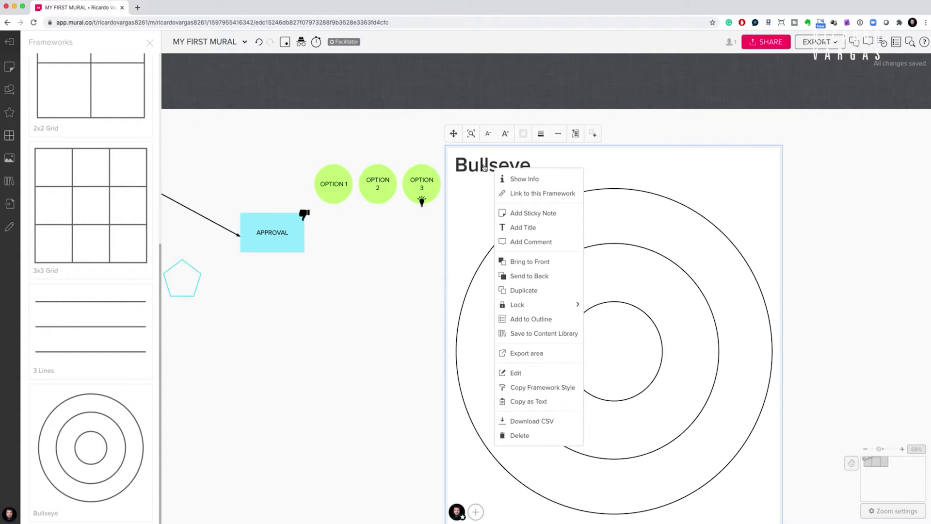
double_click(483, 165)
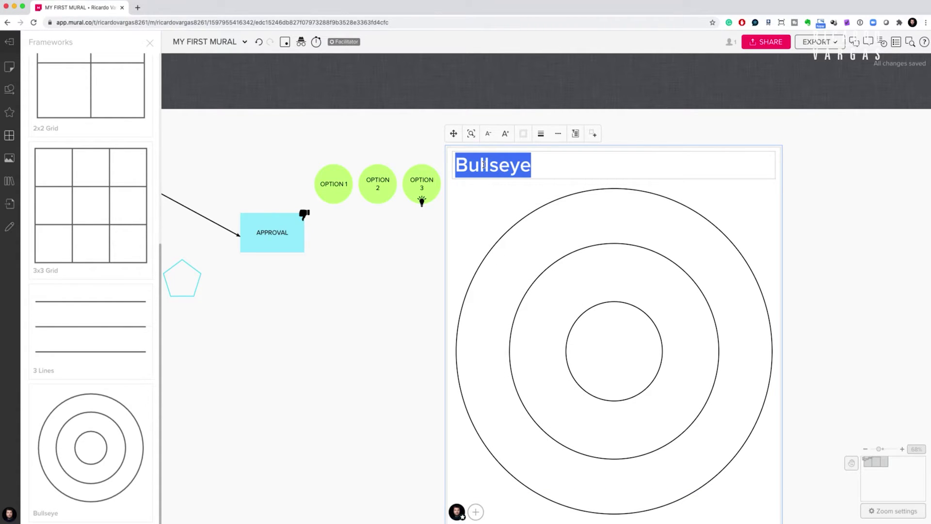
type("EASY OF USAGE")
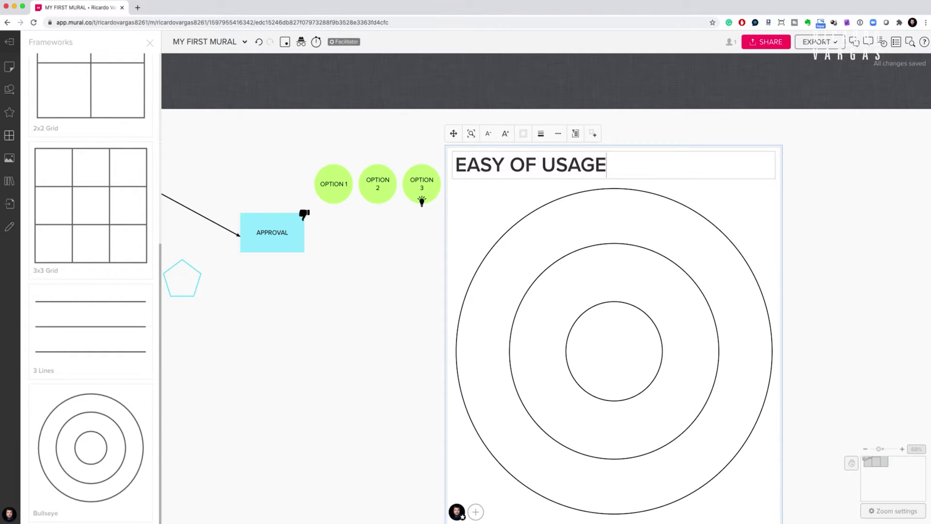
left_click(357, 230)
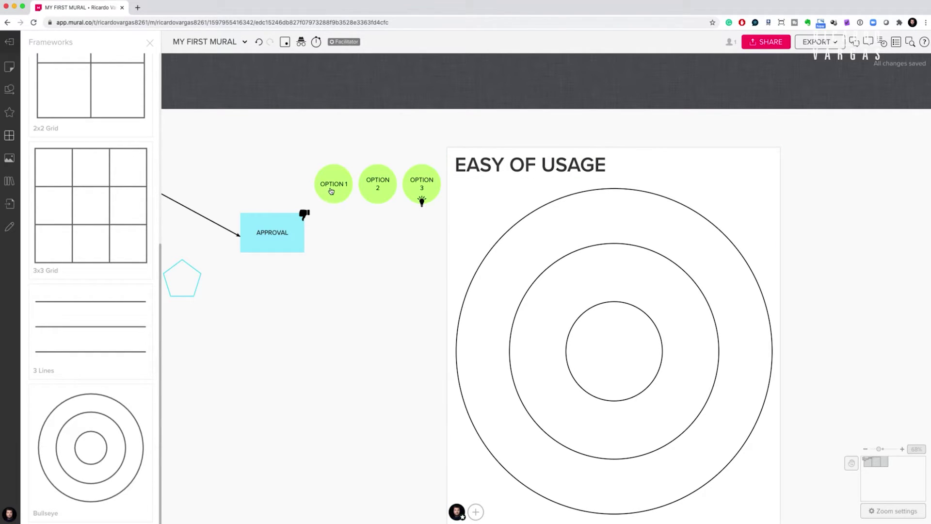
Move the OPTION 1 note into the bullseye's centre circle, and the OPTION 2 and OPTION 3 notes onto its middle circle
left_click_drag(331, 191, 611, 346)
left_click_drag(372, 185, 535, 424)
left_click(420, 186)
left_click_drag(420, 186, 667, 269)
left_click(403, 282)
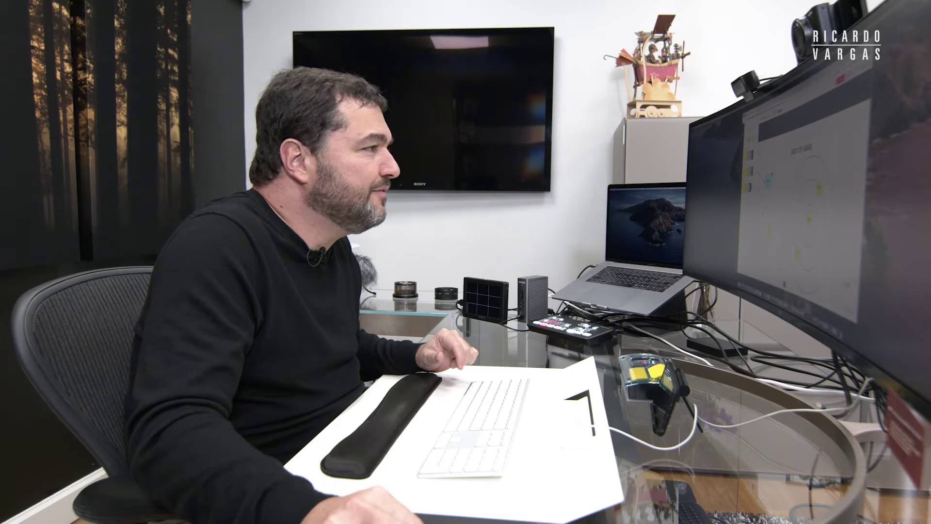
Label a new green circle sticky note OPTION 4 and place it on the lower right of the bullseye's middle ring
type("o")
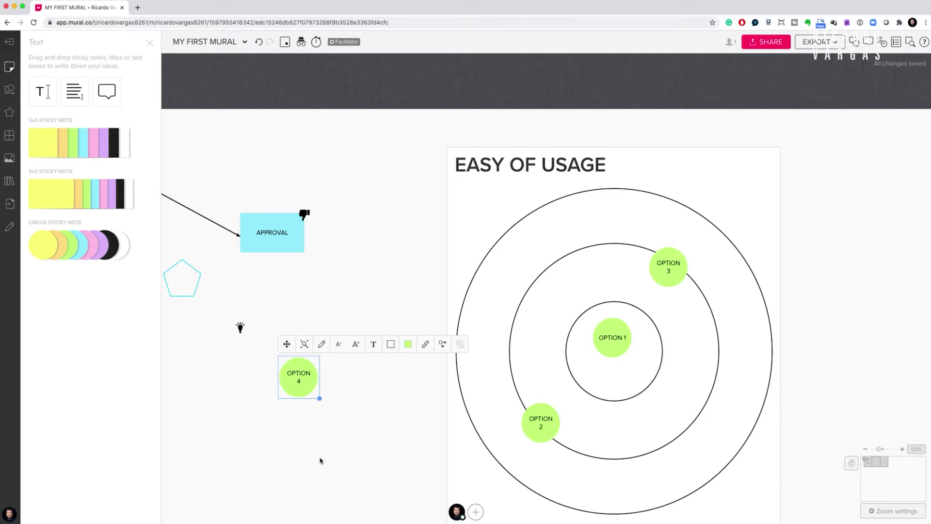
left_click(318, 424)
left_click(308, 391)
left_click_drag(308, 391, 505, 383)
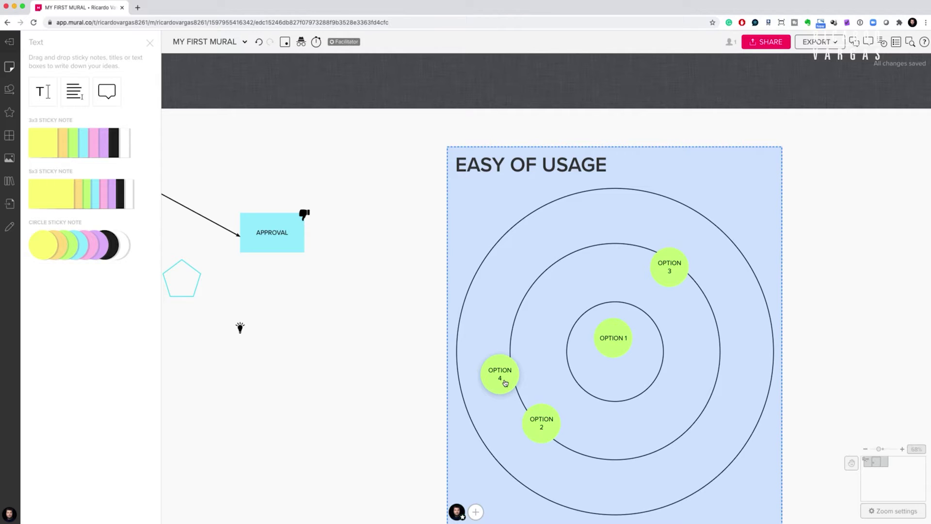
left_click_drag(506, 384, 691, 416)
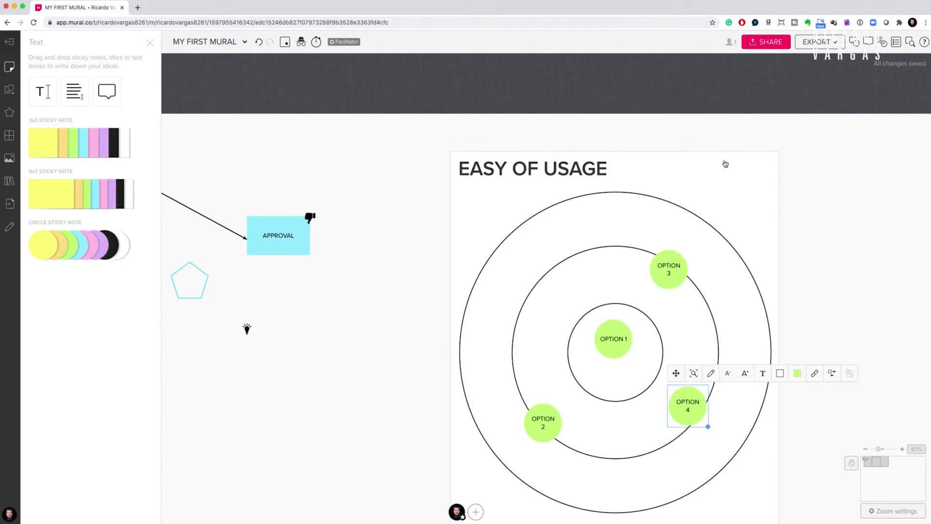
Move the EASY OF USAGE framework together with its notes farther to the right of the APPROVAL note
left_click_drag(732, 178, 690, 160)
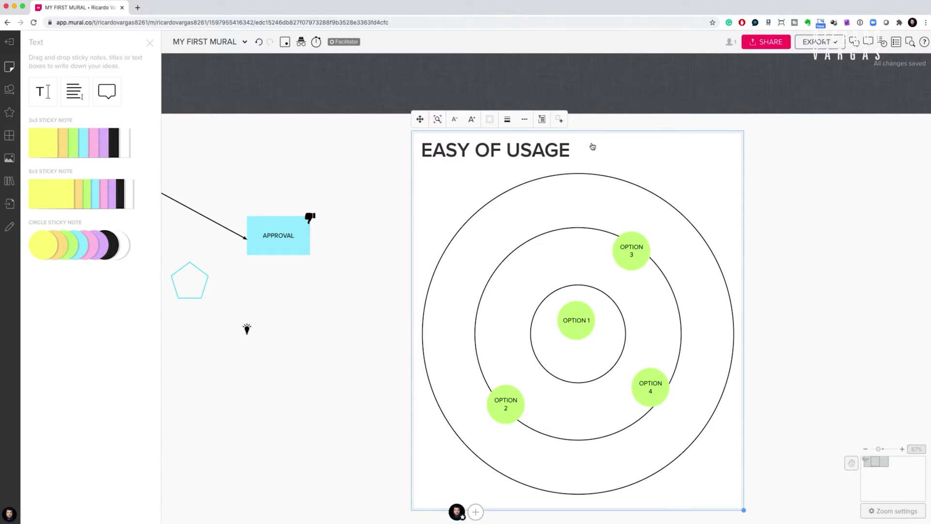
left_click_drag(592, 147, 867, 185)
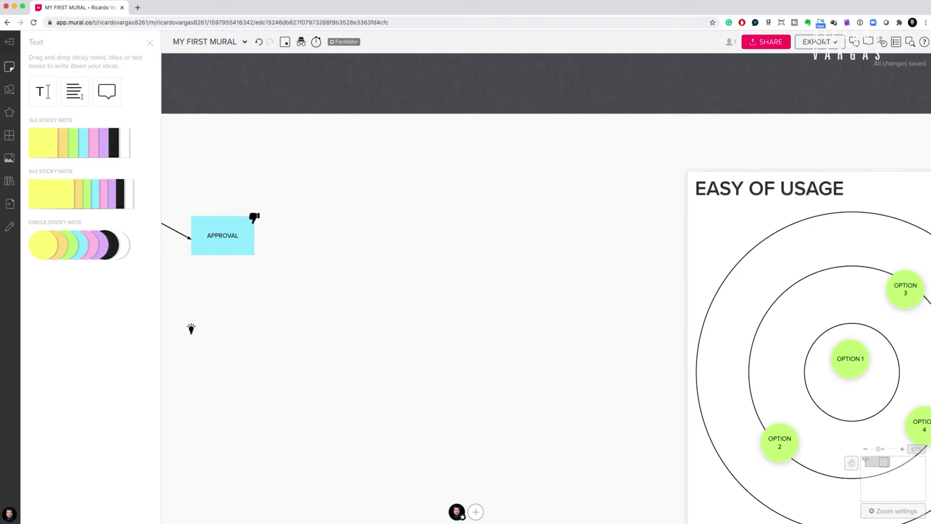
left_click_drag(794, 167, 655, 183)
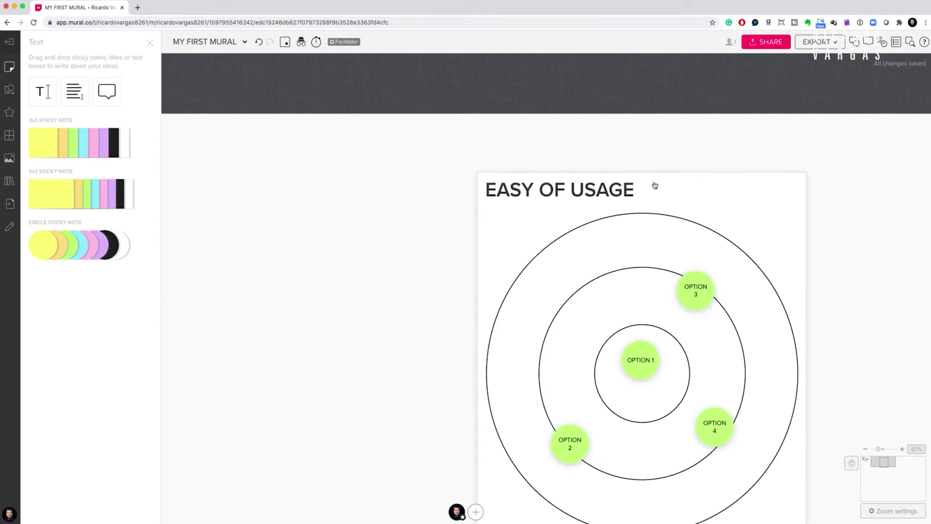
left_click(865, 449)
left_click(866, 449)
left_click(865, 448)
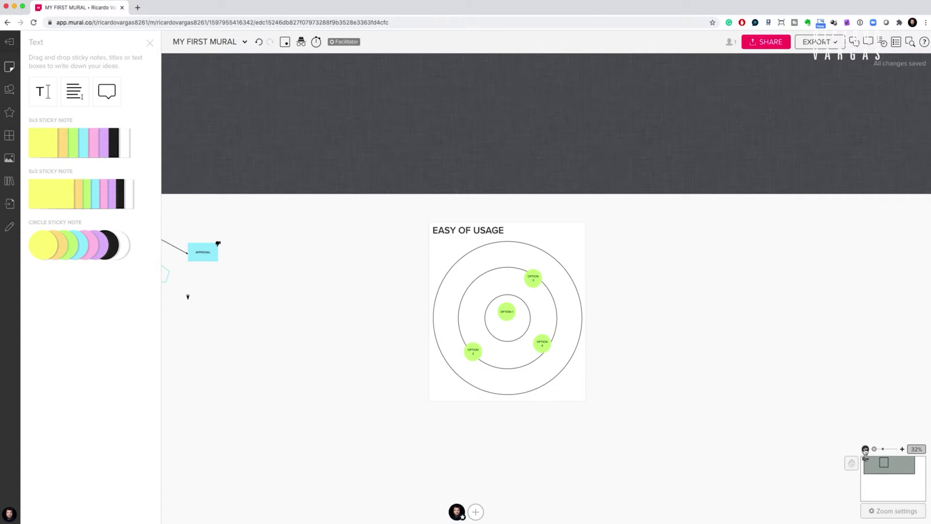
left_click(865, 449)
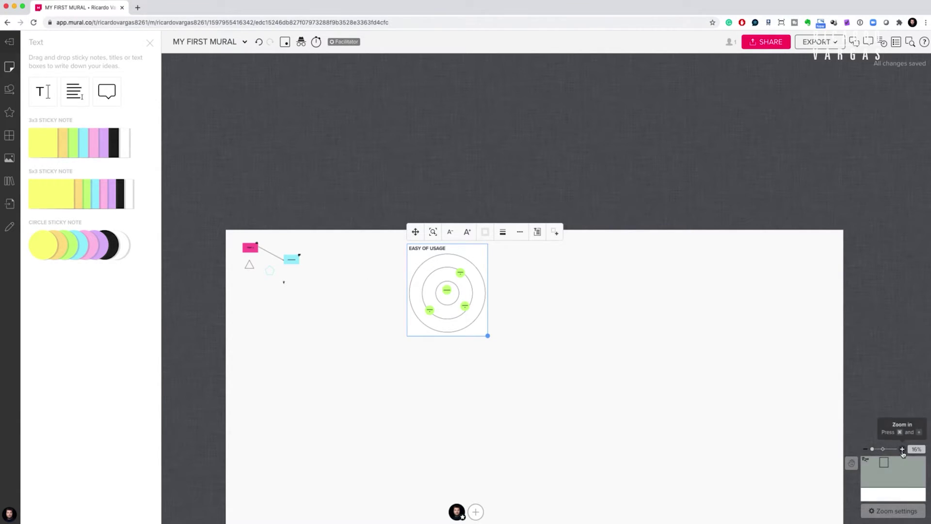
Add a Business Model Canvas framework in the empty area below the notes and title it MY NEW PROJECT
left_click(902, 448)
left_click_drag(297, 293, 553, 175)
scroll(558, 194, "left", 2)
left_click_drag(351, 304, 443, 94)
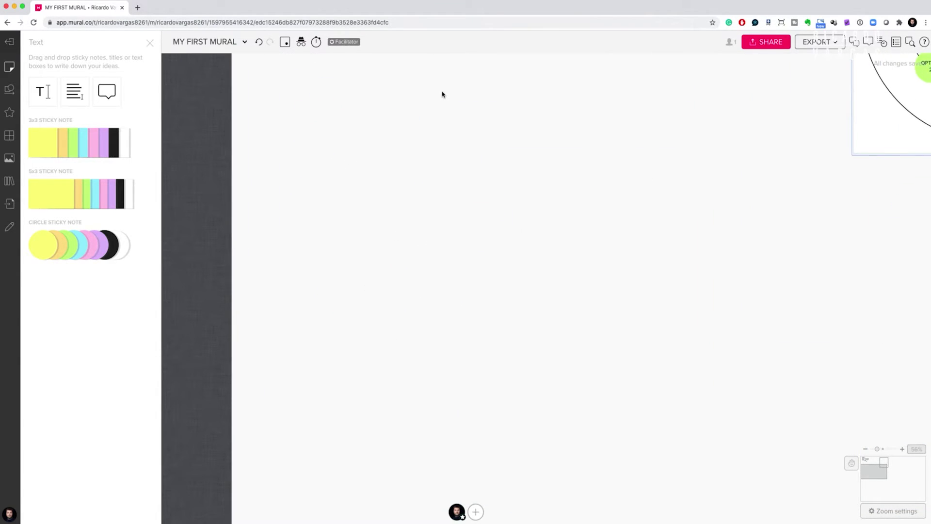
left_click(8, 135)
left_click(149, 109)
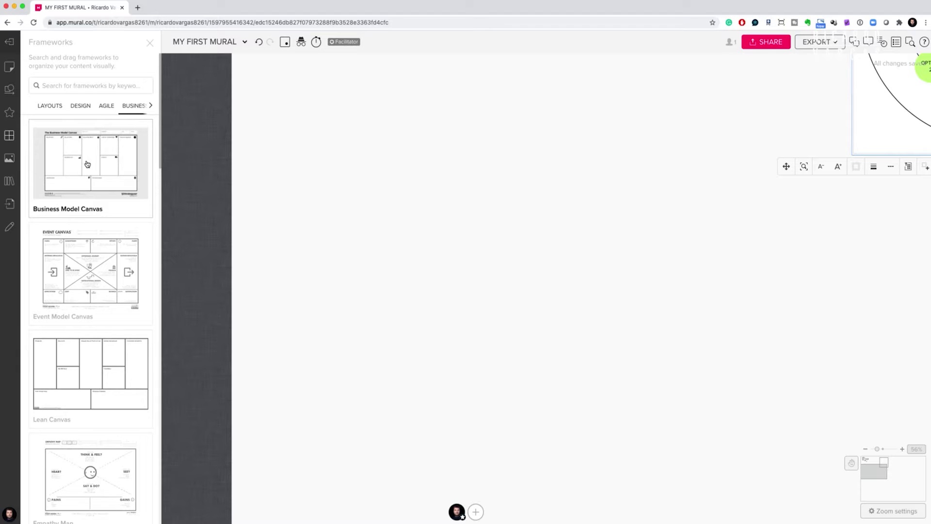
left_click_drag(85, 161, 414, 156)
double_click(402, 140)
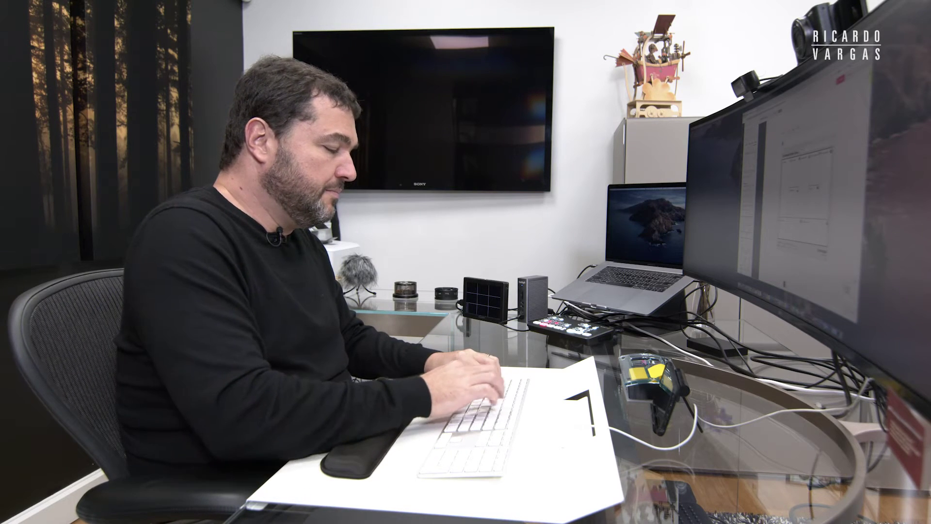
type("MY NEW PROJECT")
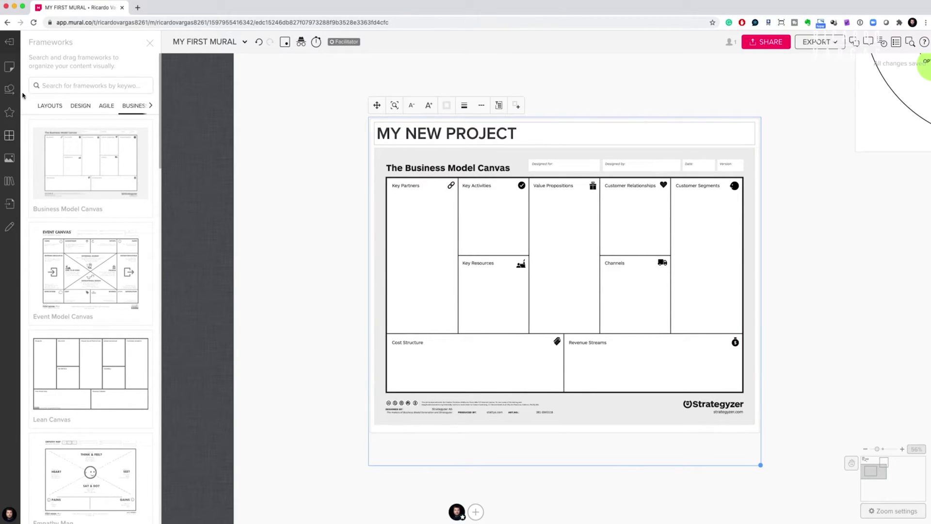
Place a yellow 3x3 sticky note and a yellow 5x3 sticky note in the Key Partners section of the canvas
left_click(9, 67)
left_click_drag(47, 146, 404, 212)
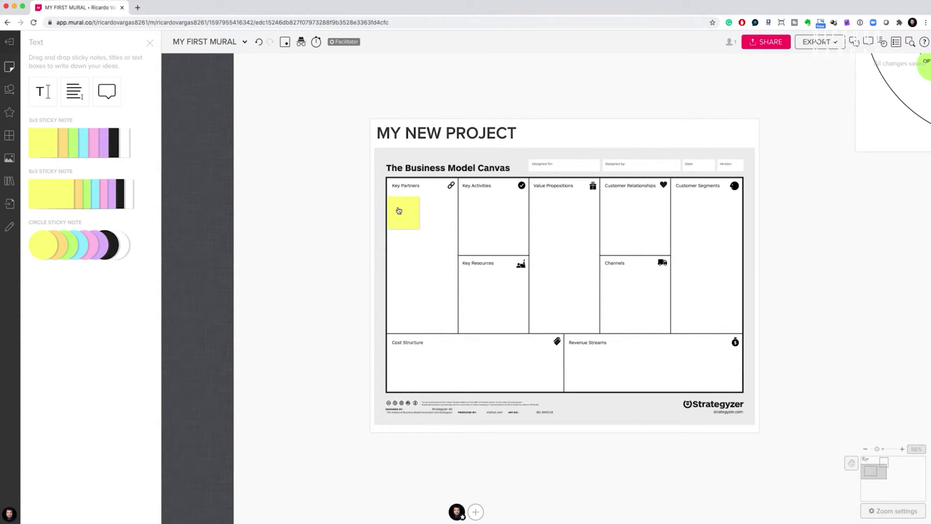
left_click_drag(94, 212, 419, 300)
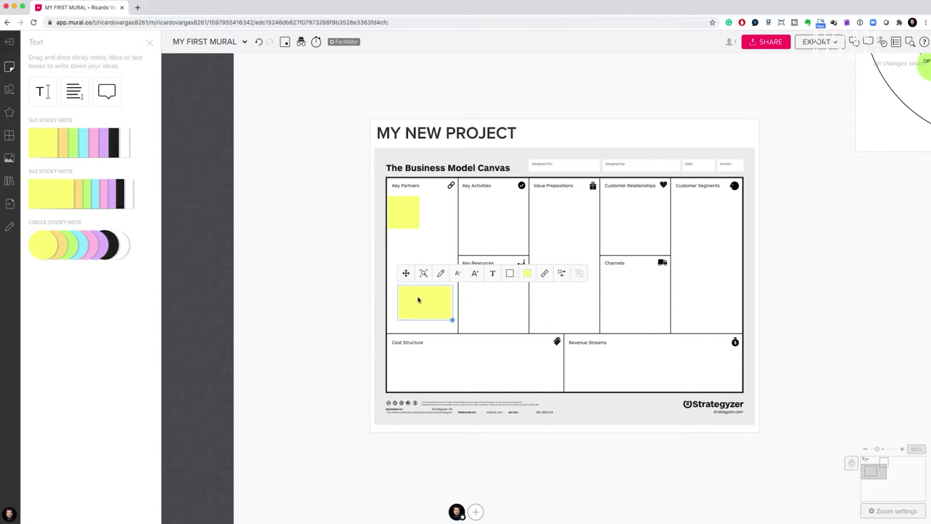
Browse the layout and design frameworks, and add the agile Risk Wall framework to the right of the business model canvas
left_click(10, 136)
scroll(89, 388, "down", 5)
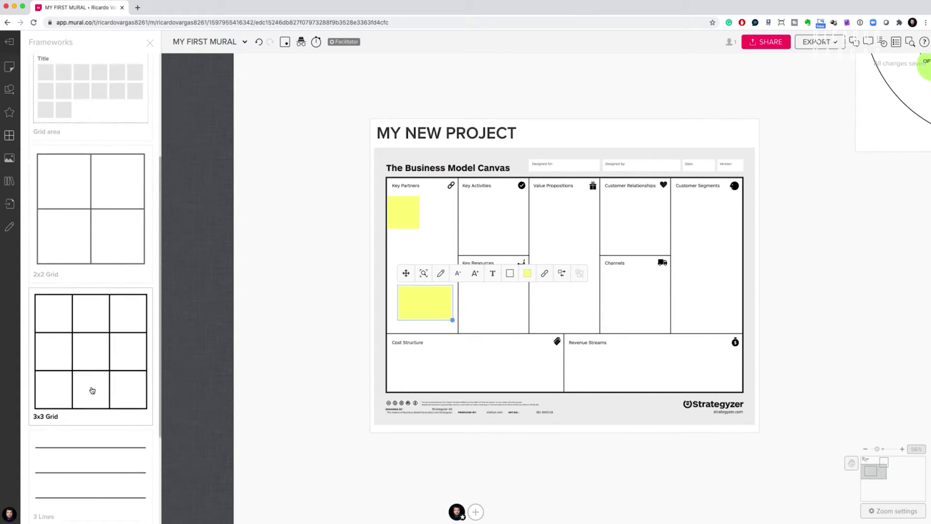
scroll(92, 391, "down", 2)
scroll(92, 291, "up", 10)
left_click(80, 106)
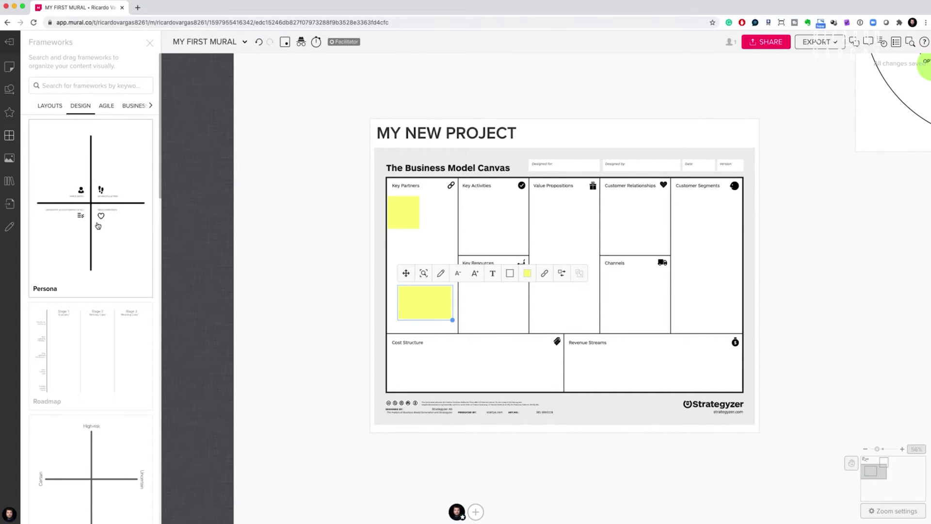
scroll(98, 225, "down", 15)
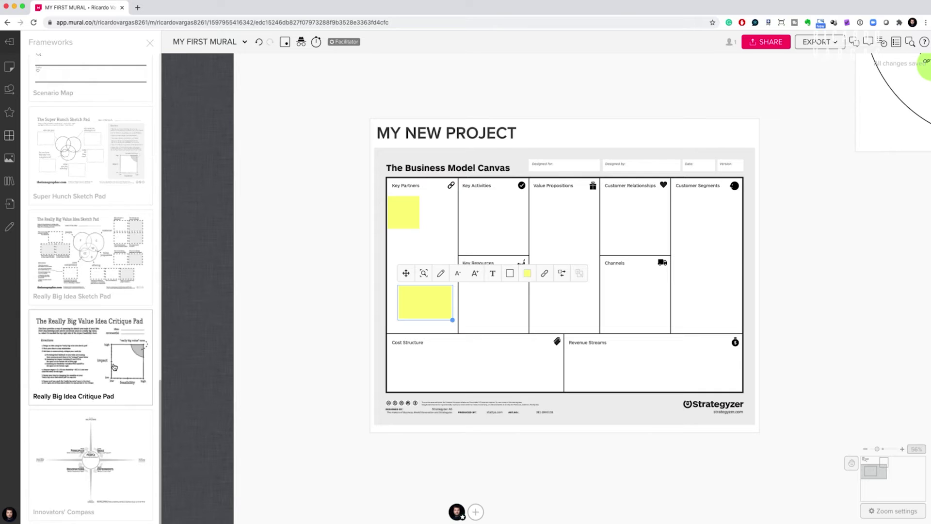
scroll(115, 367, "up", 15)
left_click(103, 105)
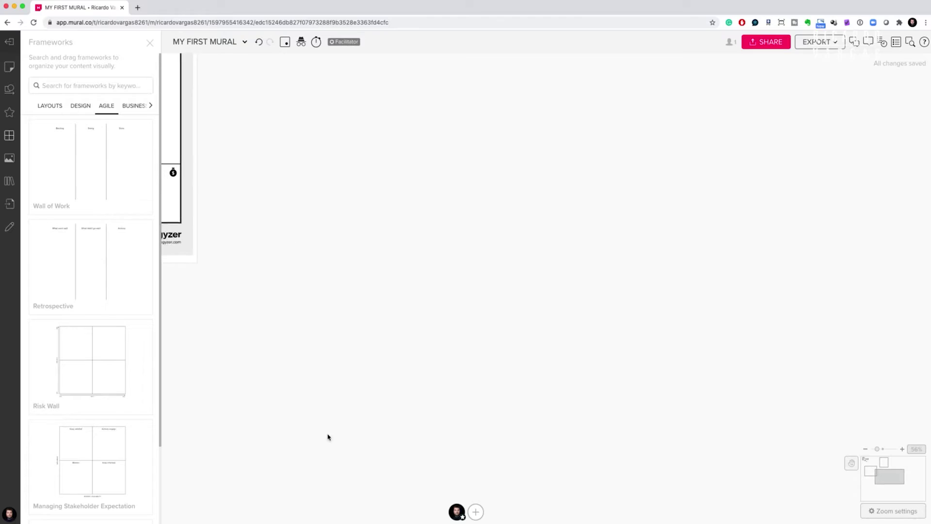
left_click_drag(81, 368, 391, 73)
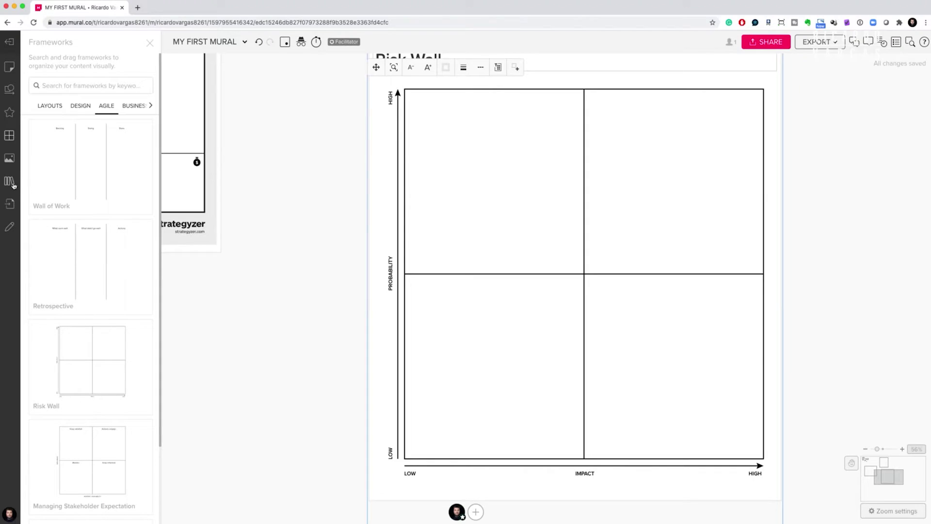
Look at the saved items in the content library and open the image search
left_click(11, 182)
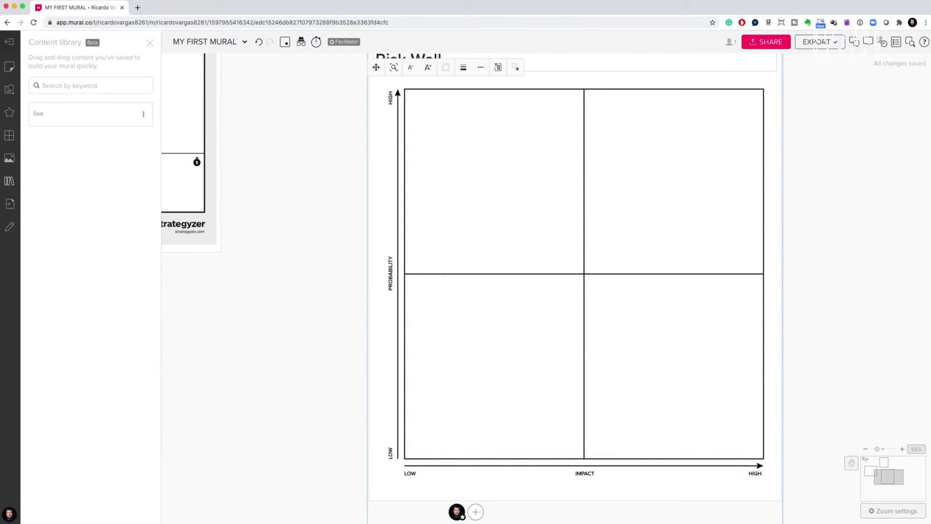
left_click(9, 159)
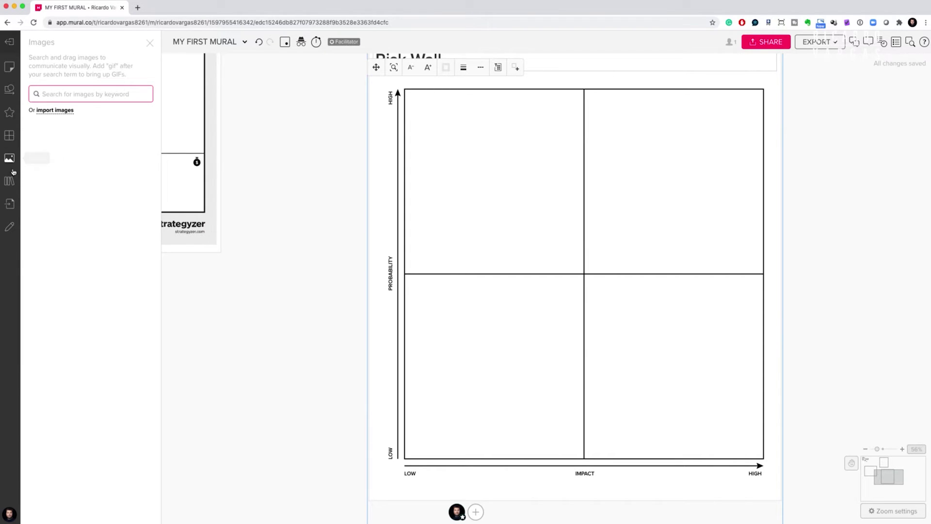